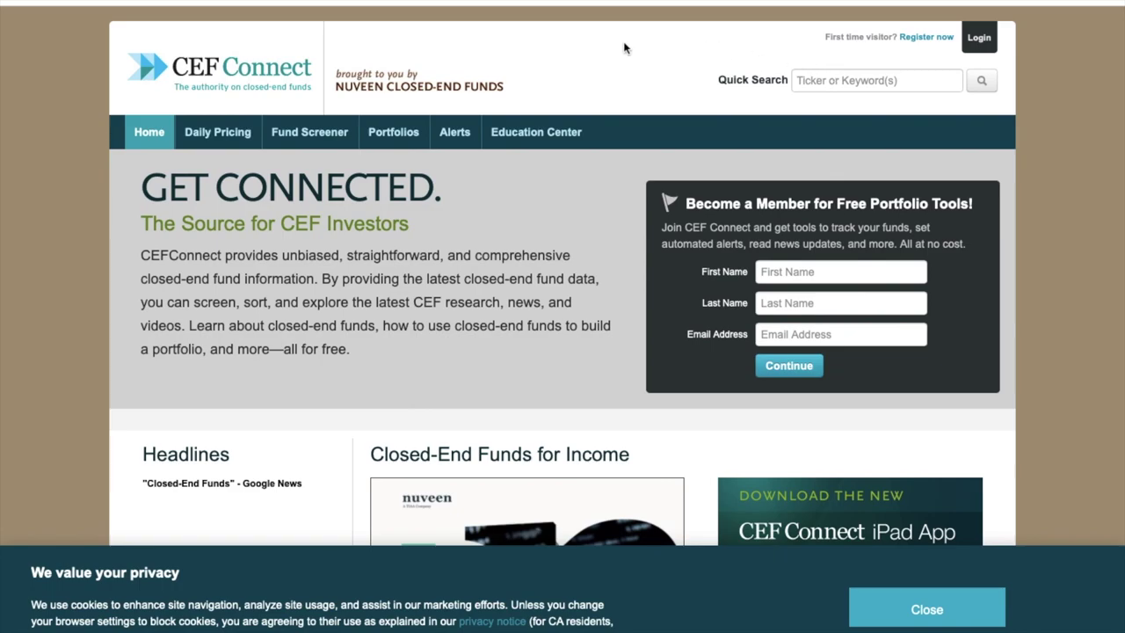
Open the Fund Screener Dashboard and step through, then dismiss, its welcome tour
{"action": "left_click", "coordinate": [301, 133]}
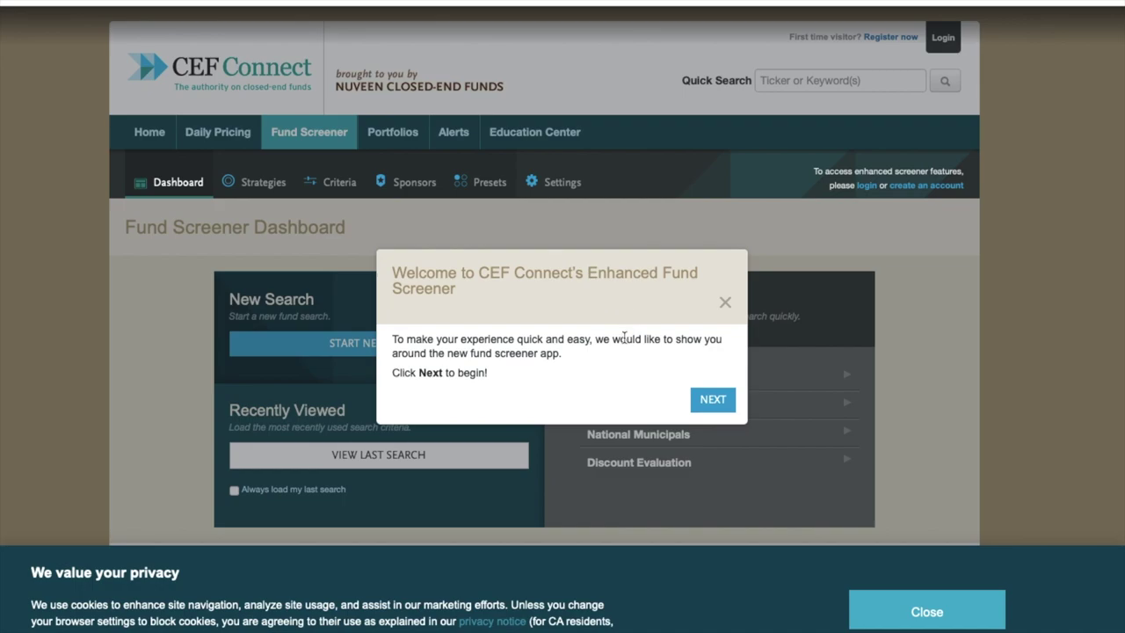
{"action": "left_click", "coordinate": [711, 400]}
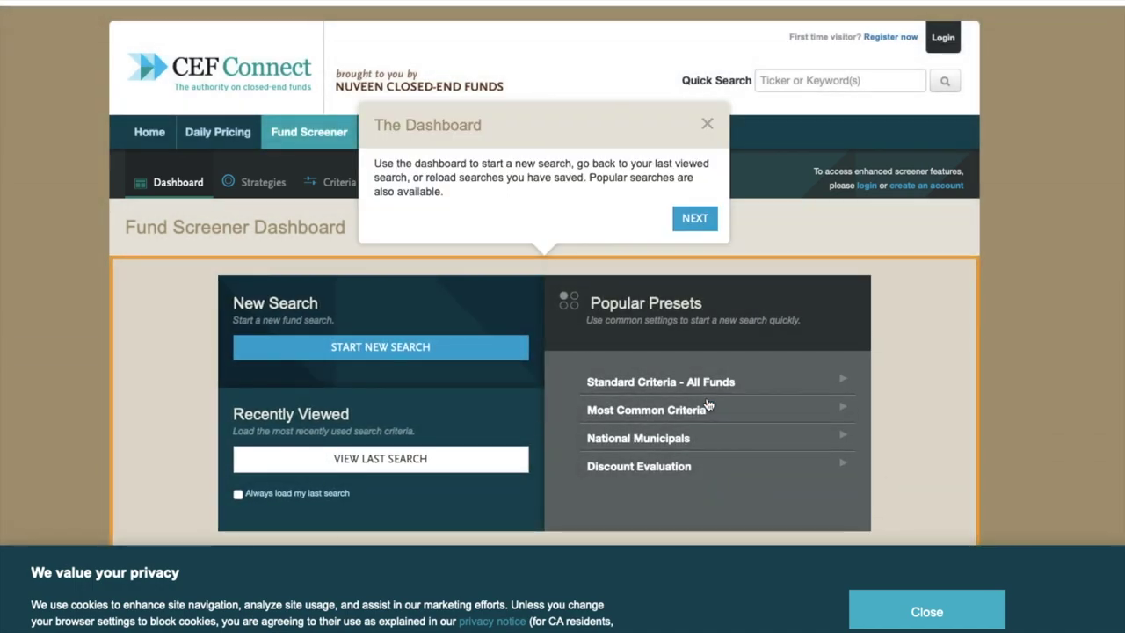
{"action": "left_click", "coordinate": [694, 219]}
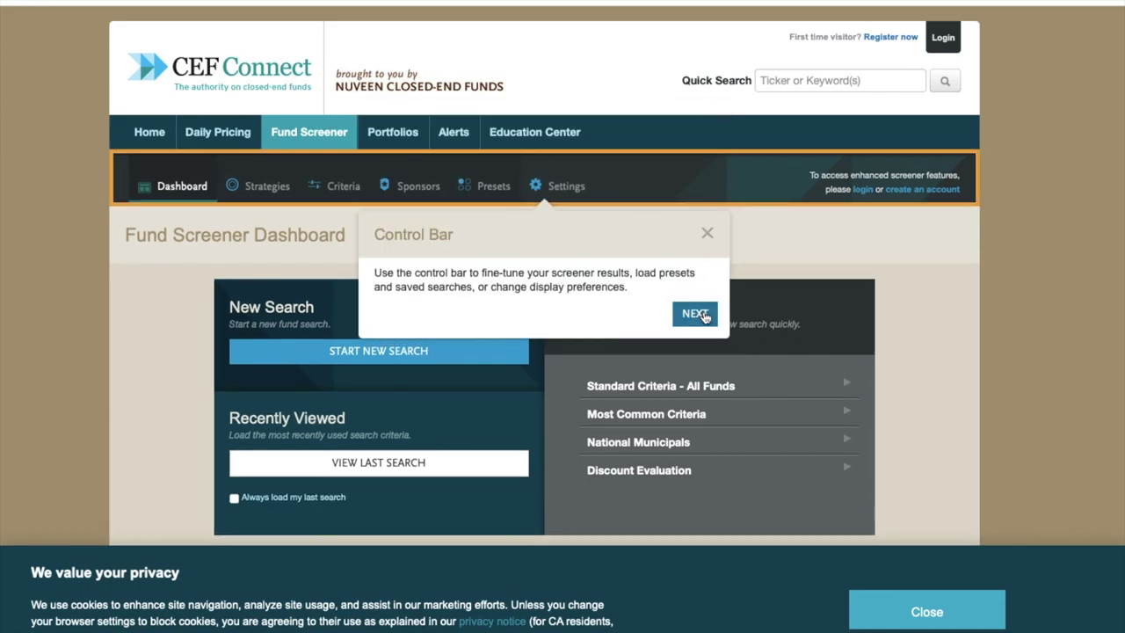
{"action": "left_click", "coordinate": [700, 314]}
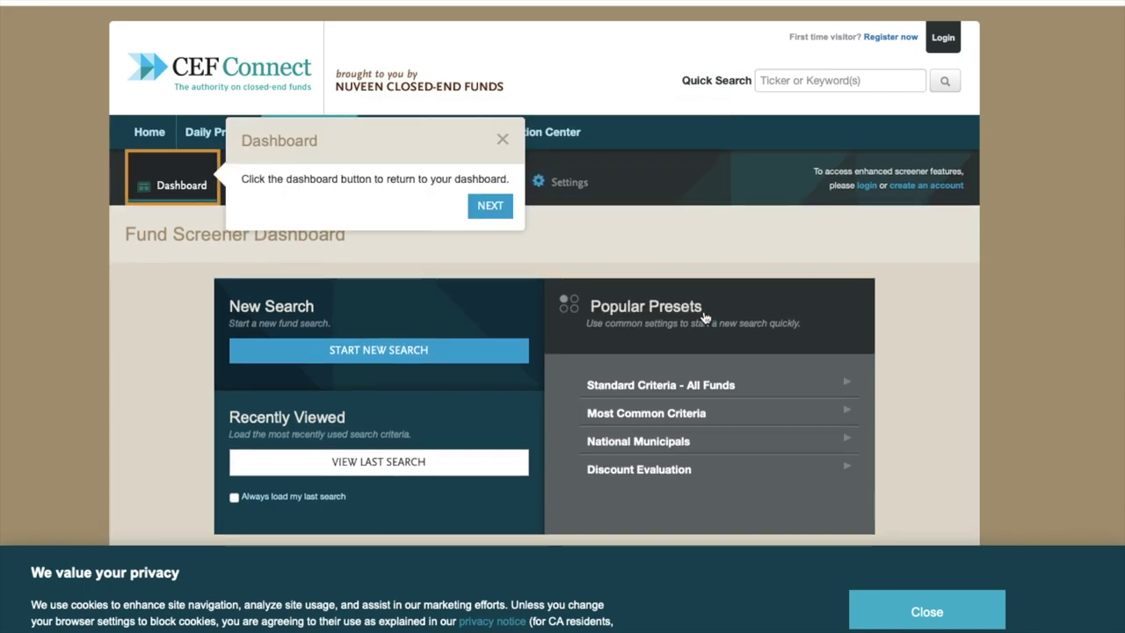
{"action": "left_click", "coordinate": [502, 141]}
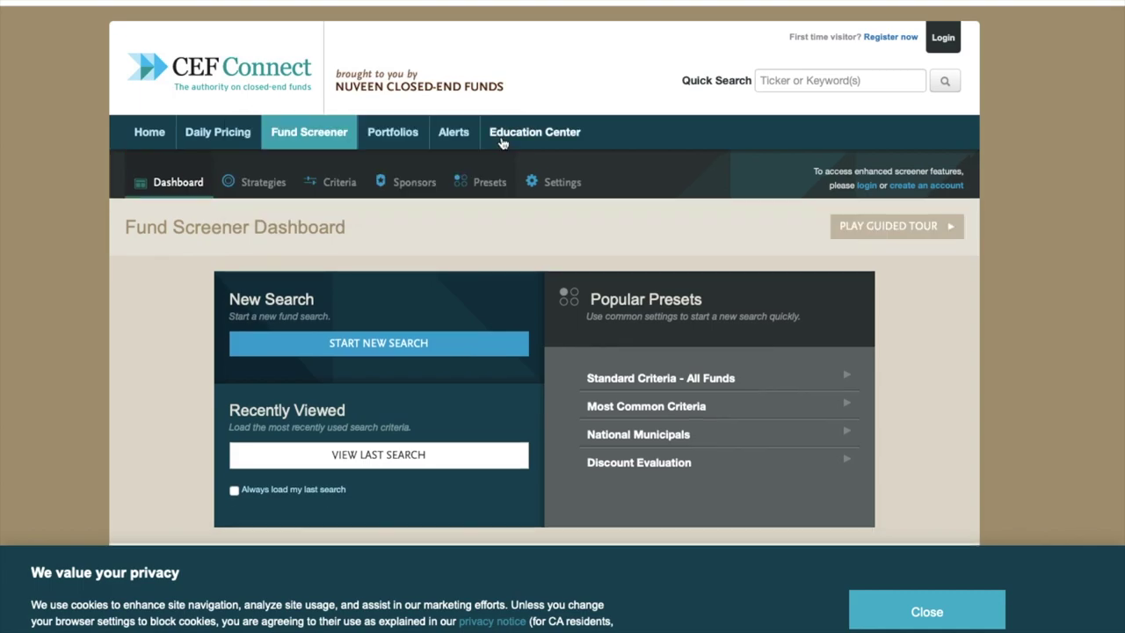
Load the 'Standard Criteria - All Funds' preset, confirming the reset, to list 449 funds
{"action": "left_click", "coordinate": [709, 380]}
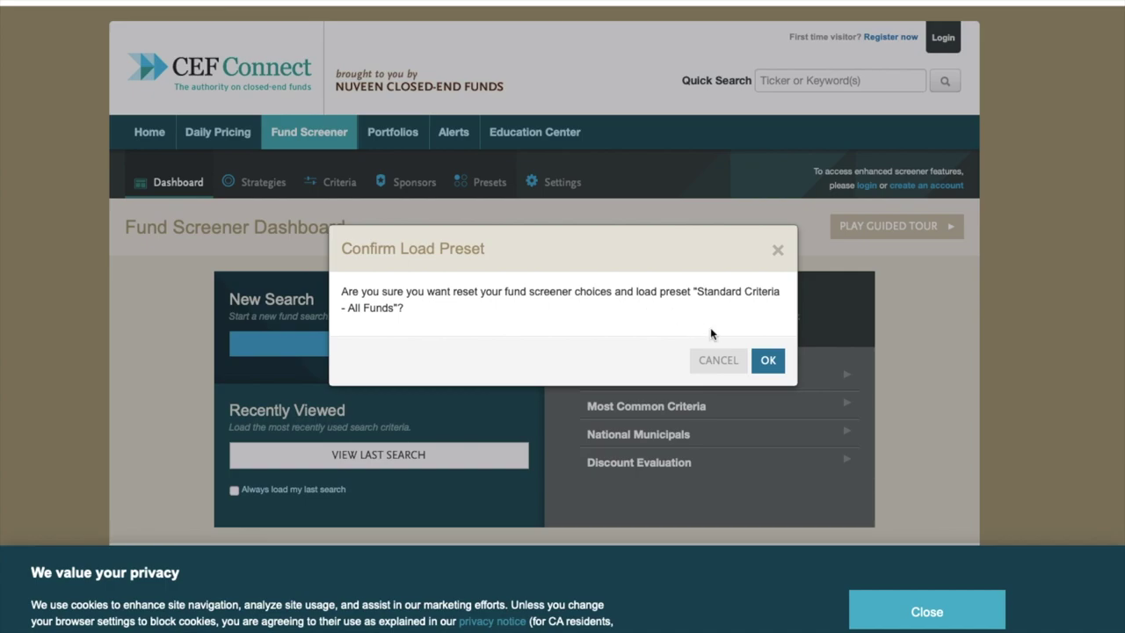
{"action": "left_click", "coordinate": [767, 361]}
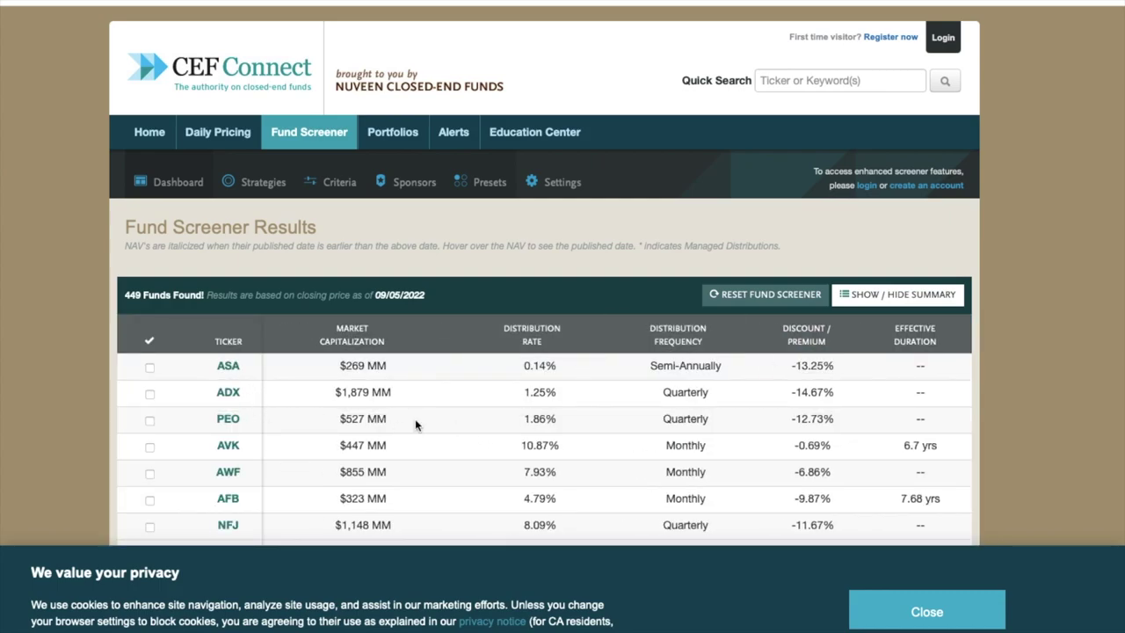
{"action": "scroll", "coordinate": [502, 429], "scroll_direction": "down", "scroll_amount": 2}
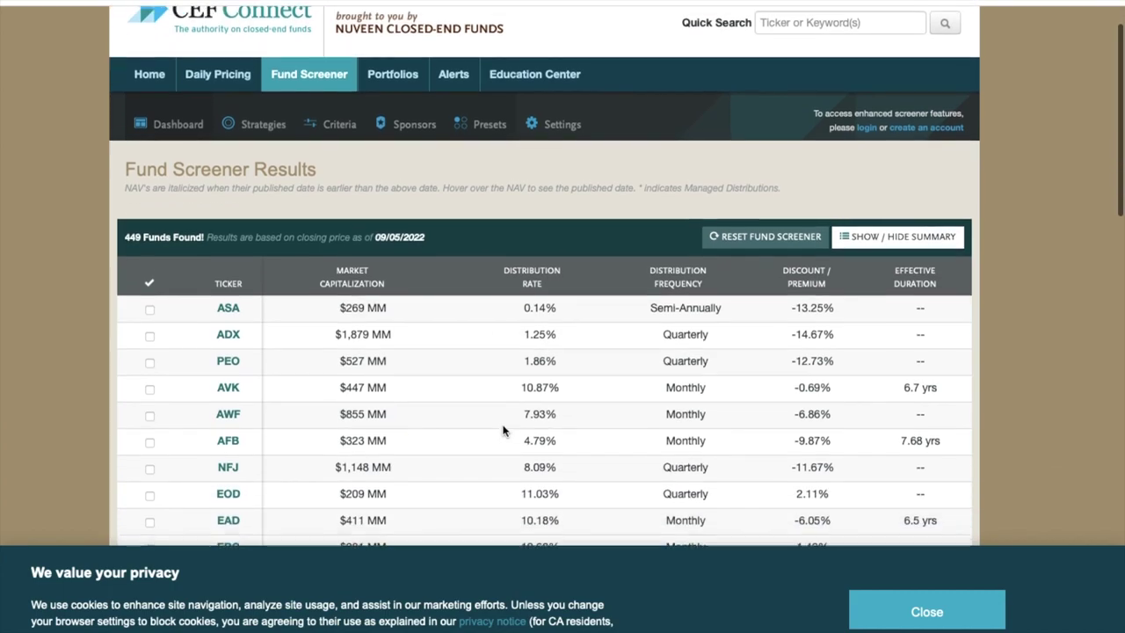
{"action": "scroll", "coordinate": [502, 428], "scroll_direction": "down", "scroll_amount": 2}
{"action": "scroll", "coordinate": [503, 429], "scroll_direction": "down", "scroll_amount": 6}
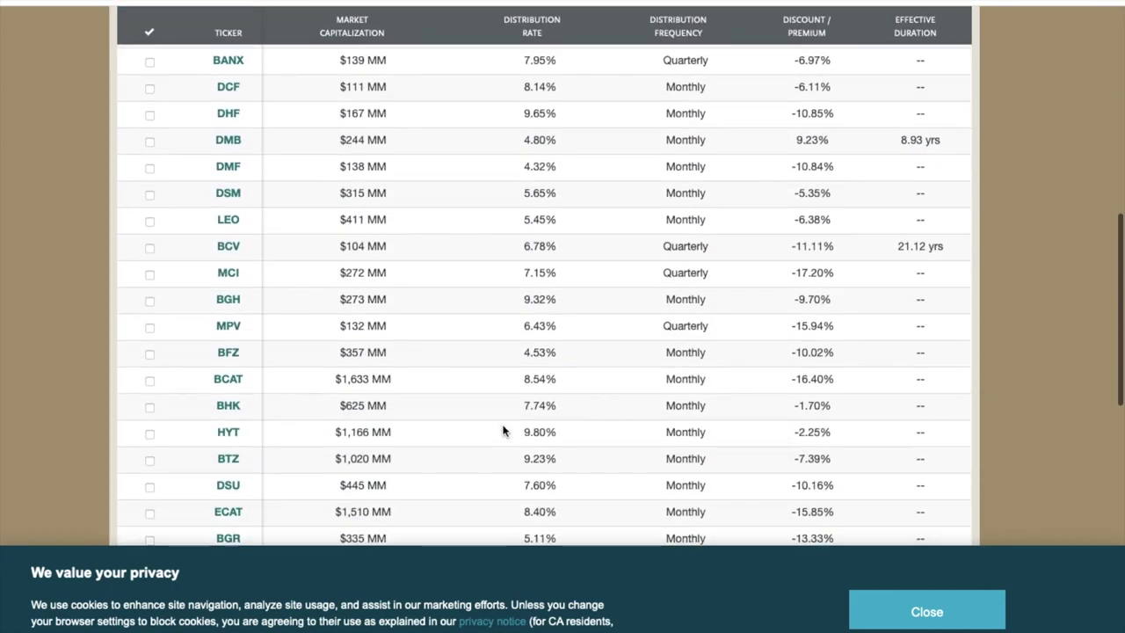
{"action": "scroll", "coordinate": [503, 429], "scroll_direction": "up", "scroll_amount": 10}
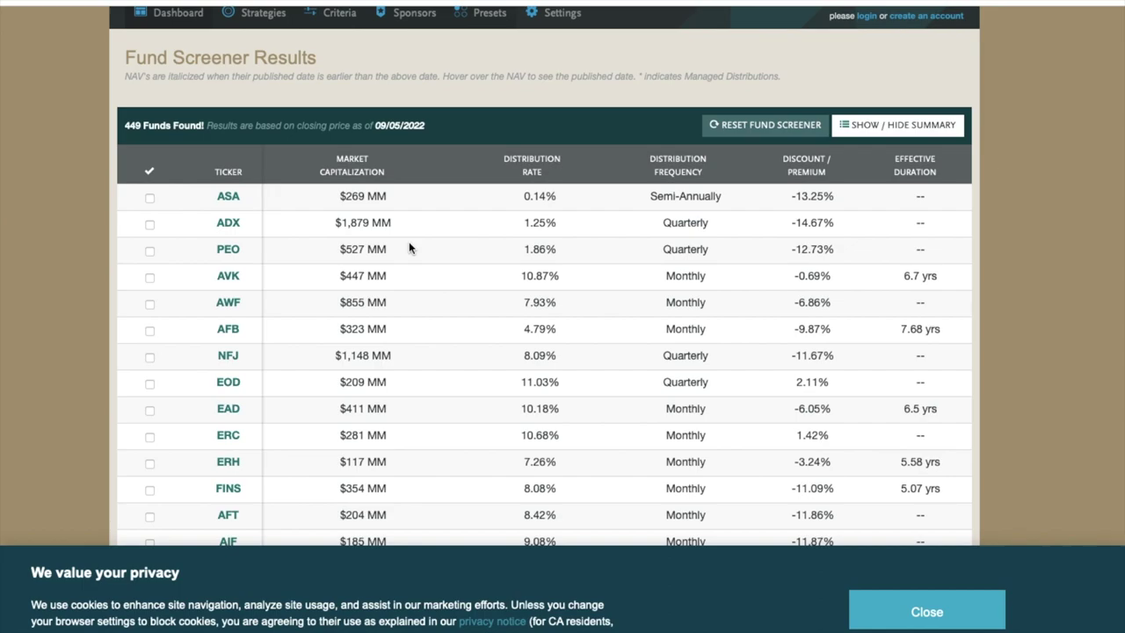
{"action": "scroll", "coordinate": [408, 248], "scroll_direction": "up", "scroll_amount": 1}
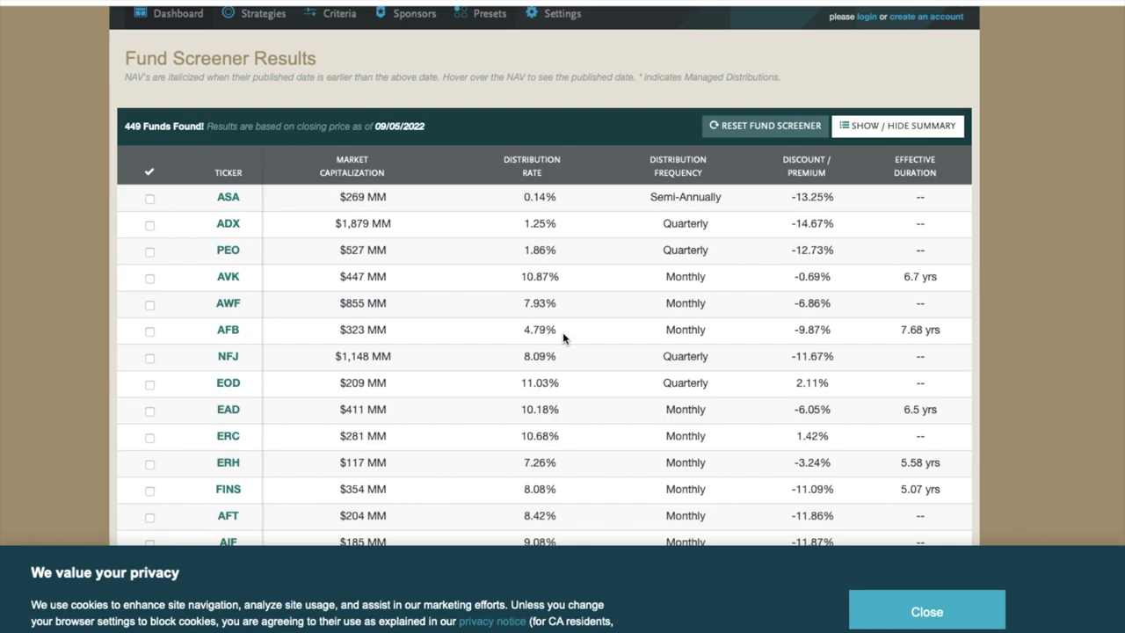
{"action": "scroll", "coordinate": [562, 330], "scroll_direction": "down", "scroll_amount": 3}
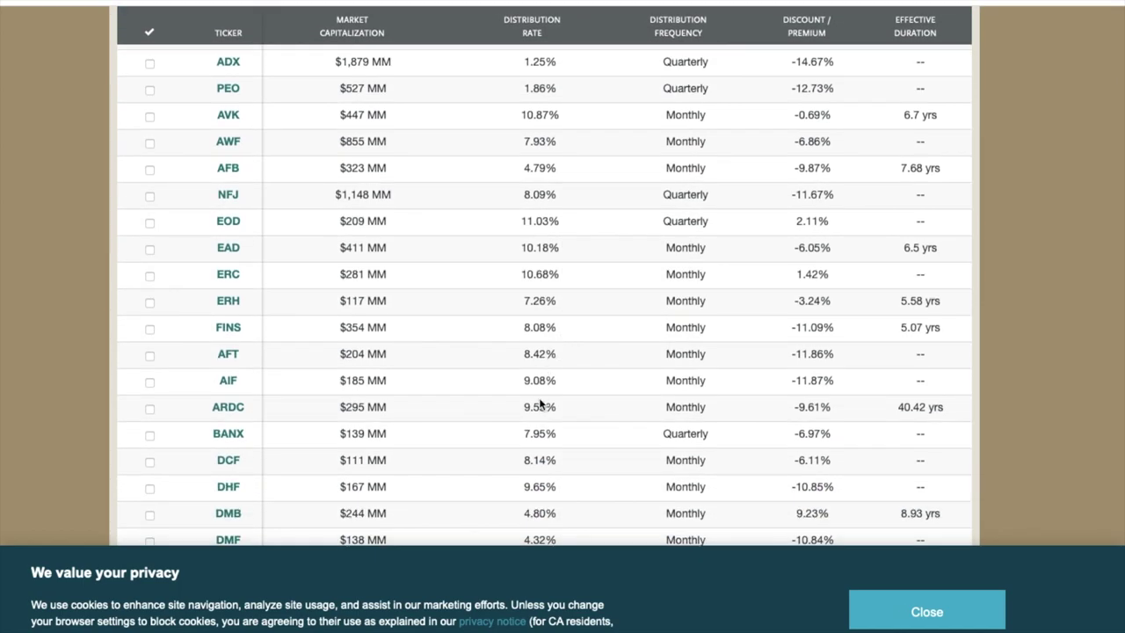
{"action": "scroll", "coordinate": [553, 332], "scroll_direction": "up", "scroll_amount": 2}
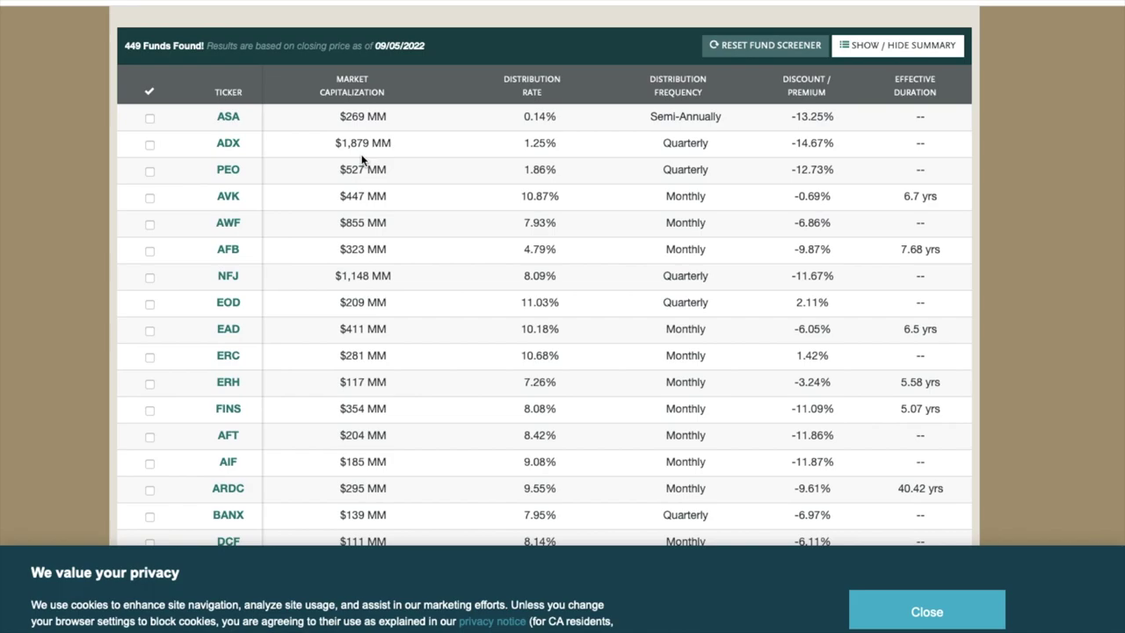
{"action": "left_click", "coordinate": [360, 92]}
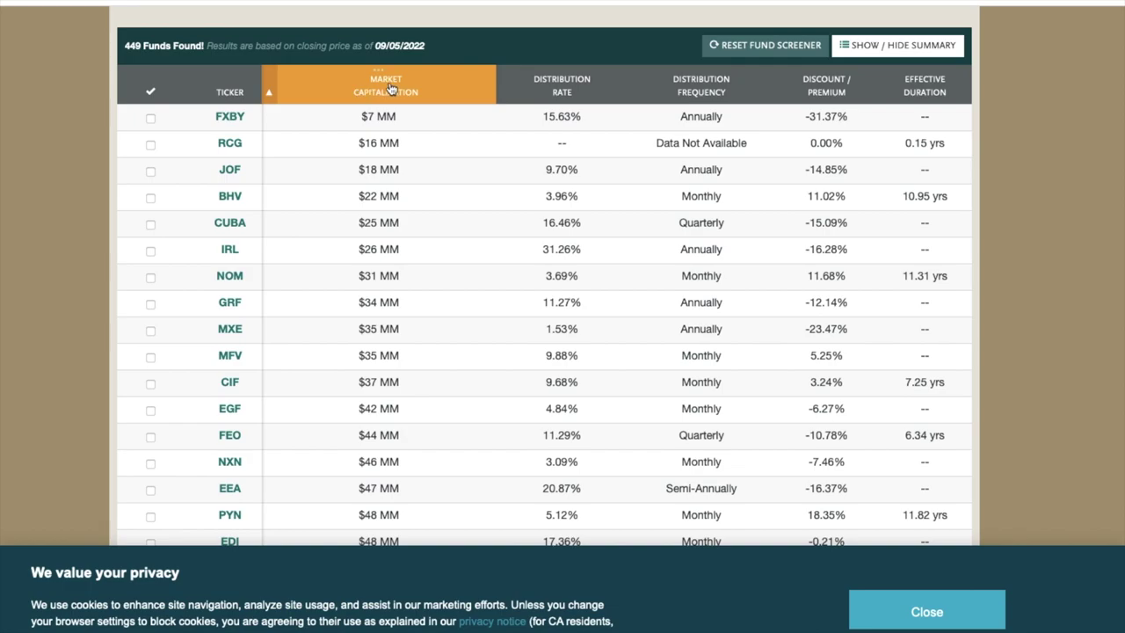
Sort results by market capitalization descending, led by PHYS at $5,291 MM and PDI
{"action": "left_click", "coordinate": [390, 88]}
{"action": "scroll", "coordinate": [397, 163], "scroll_direction": "up", "scroll_amount": 1}
{"action": "scroll", "coordinate": [400, 158], "scroll_direction": "up", "scroll_amount": 2}
{"action": "scroll", "coordinate": [402, 156], "scroll_direction": "down", "scroll_amount": 2}
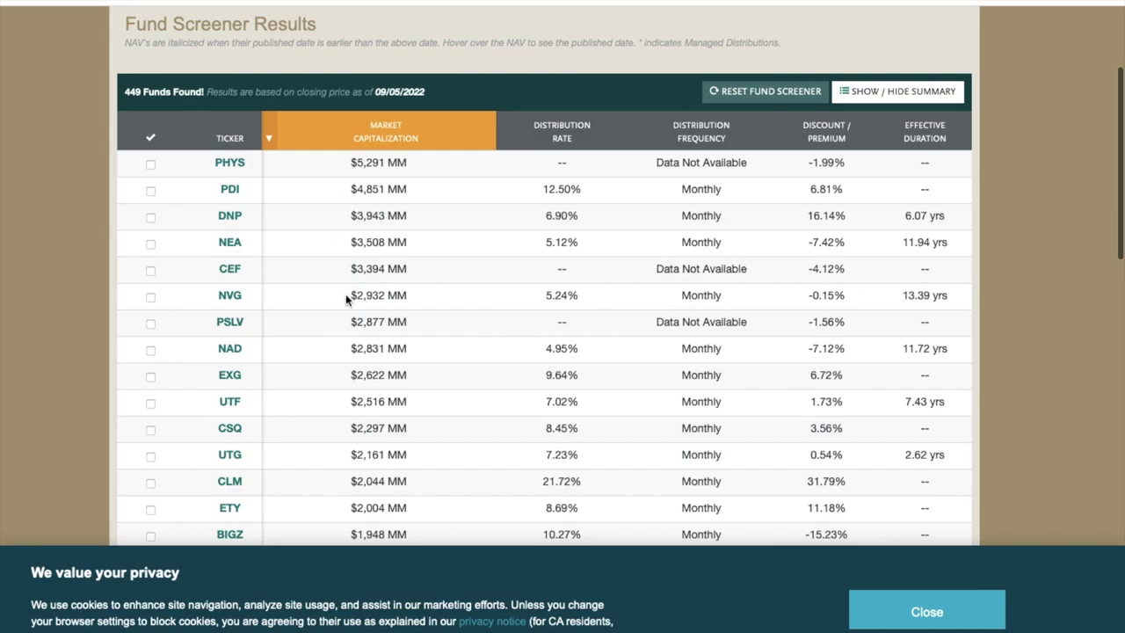
{"action": "scroll", "coordinate": [386, 190], "scroll_direction": "down", "scroll_amount": 1}
{"action": "scroll", "coordinate": [386, 192], "scroll_direction": "down", "scroll_amount": 1}
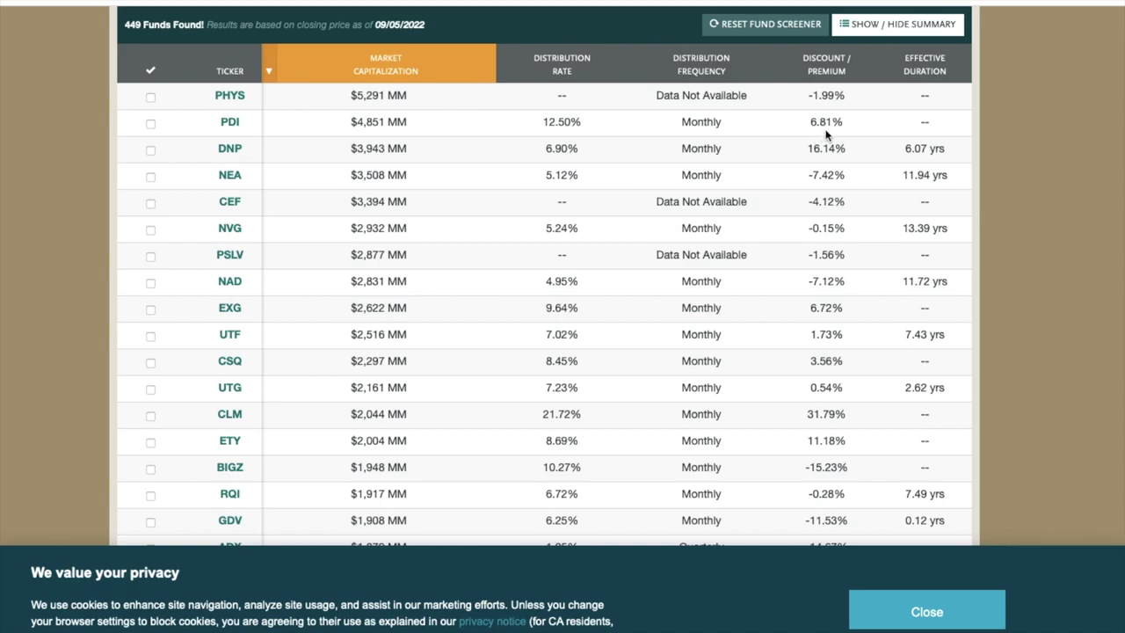
{"action": "scroll", "coordinate": [351, 264], "scroll_direction": "up", "scroll_amount": 1}
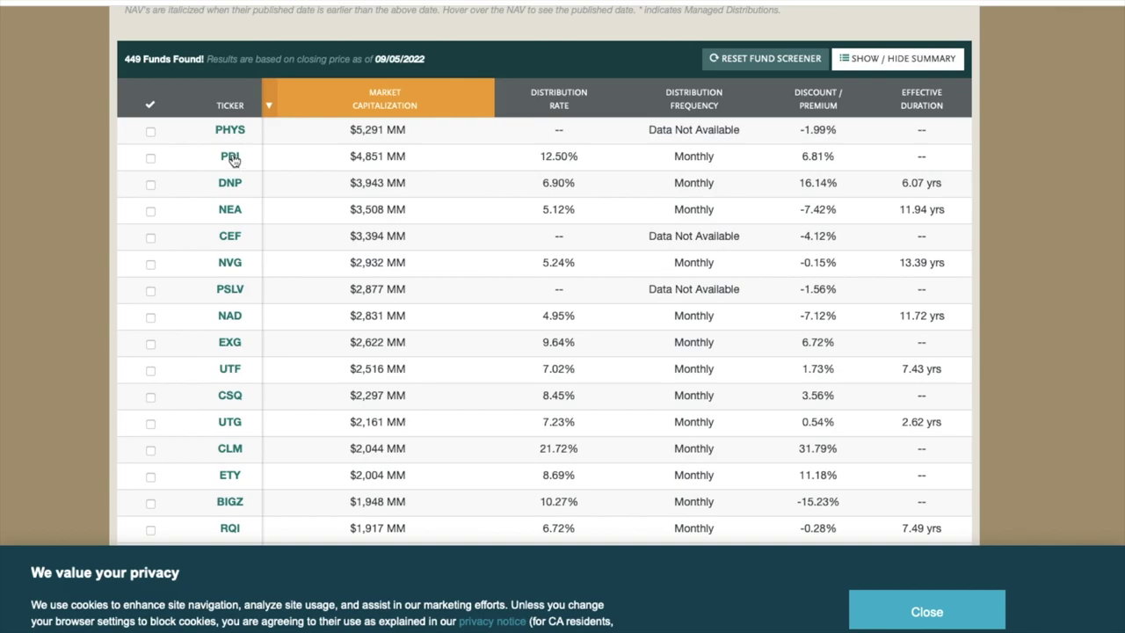
Open PDI's fund page and browse its Portfolio Characteristics: 5.52% average coupon, 1528 holdings
{"action": "left_click", "coordinate": [230, 157]}
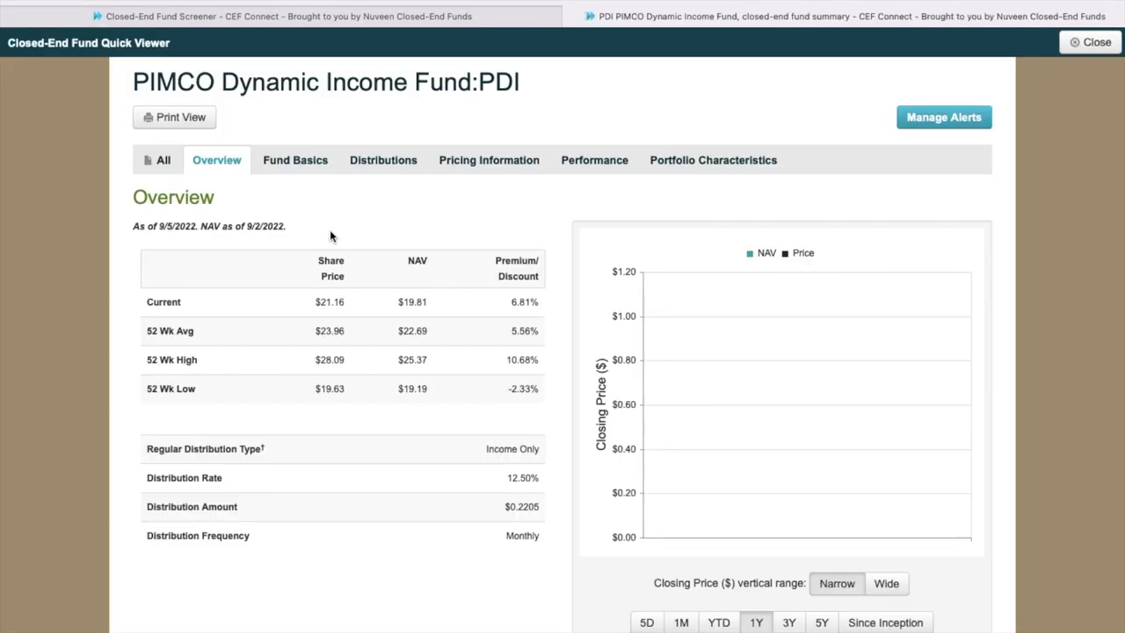
{"action": "scroll", "coordinate": [694, 378], "scroll_direction": "down", "scroll_amount": 1}
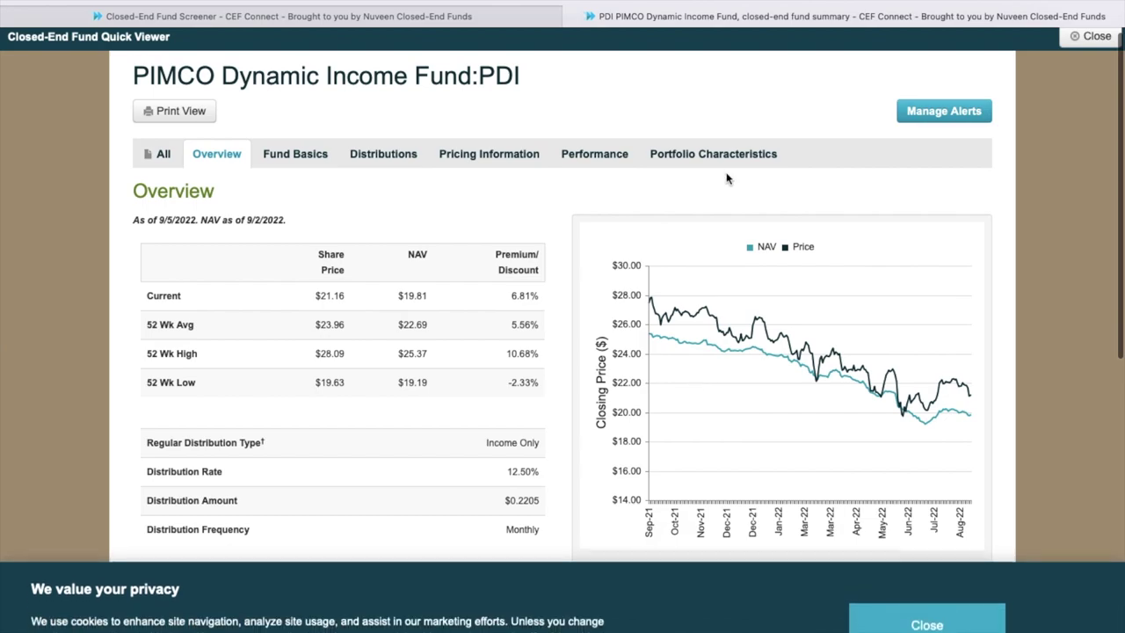
{"action": "left_click", "coordinate": [728, 154]}
{"action": "scroll", "coordinate": [740, 237], "scroll_direction": "down", "scroll_amount": 1}
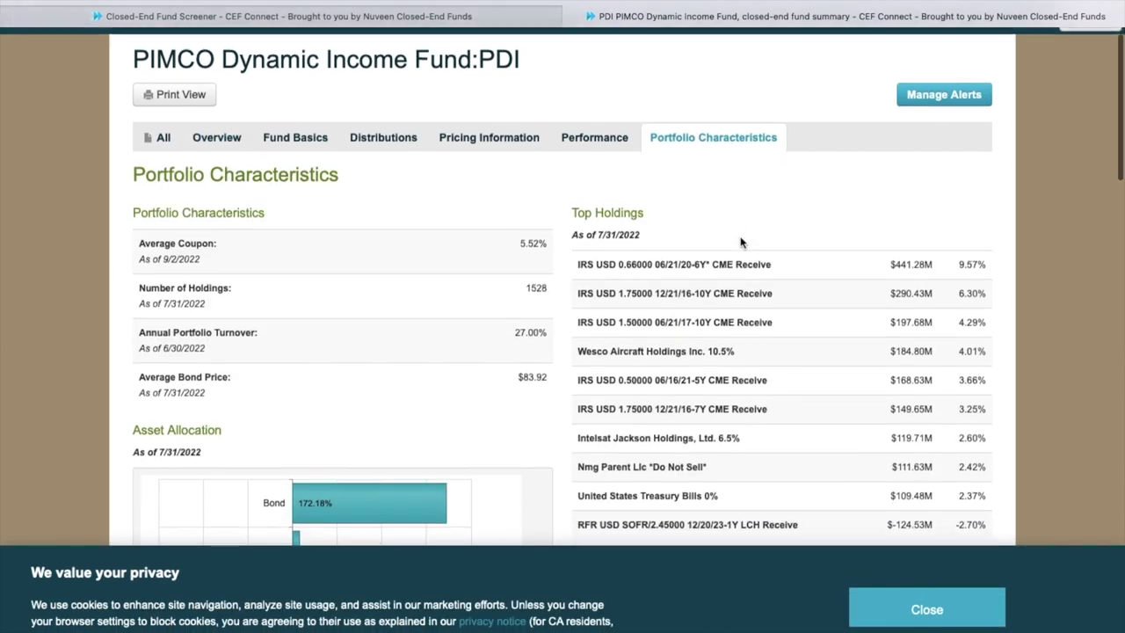
{"action": "scroll", "coordinate": [740, 240], "scroll_direction": "down", "scroll_amount": 2}
{"action": "scroll", "coordinate": [739, 237], "scroll_direction": "down", "scroll_amount": 3}
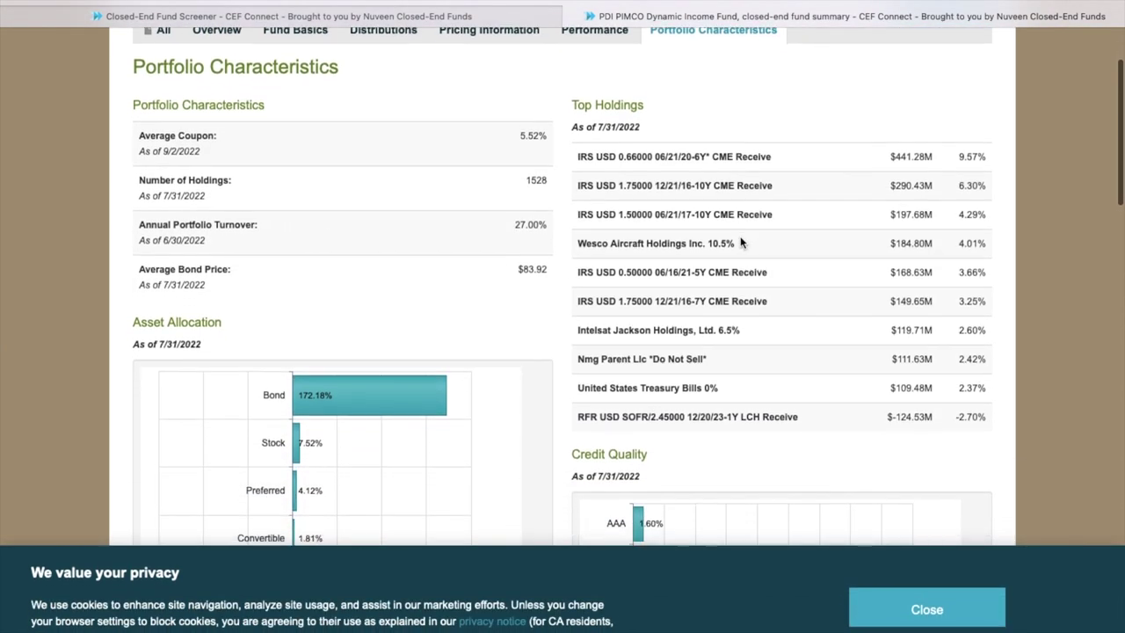
{"action": "scroll", "coordinate": [741, 243], "scroll_direction": "down", "scroll_amount": 1}
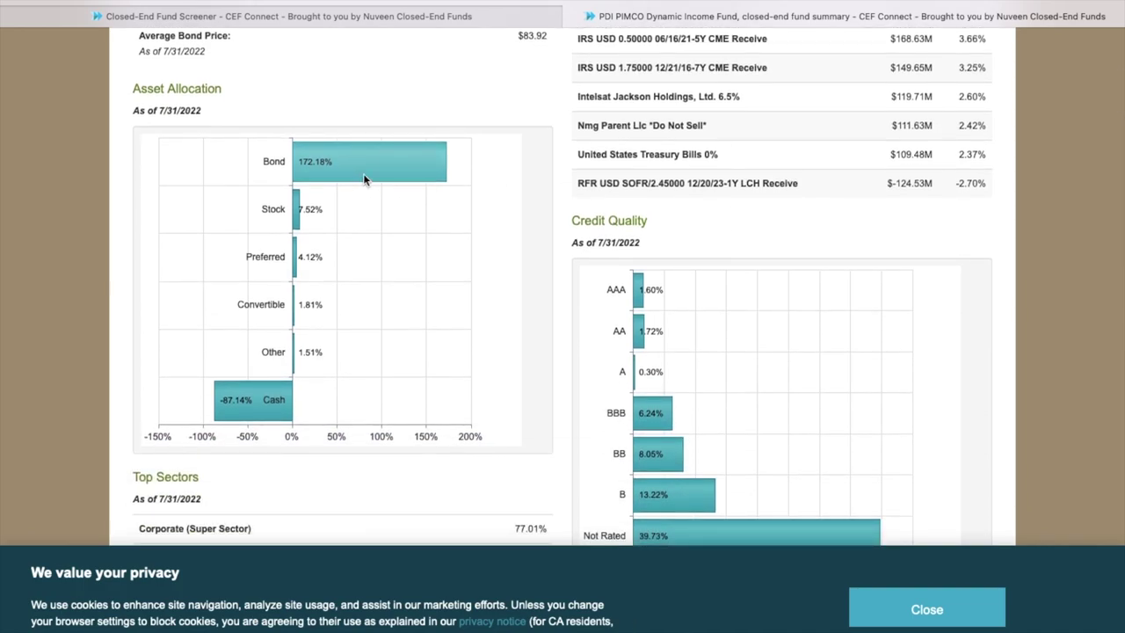
{"action": "scroll", "coordinate": [364, 176], "scroll_direction": "down", "scroll_amount": 2}
{"action": "scroll", "coordinate": [365, 180], "scroll_direction": "down", "scroll_amount": 1}
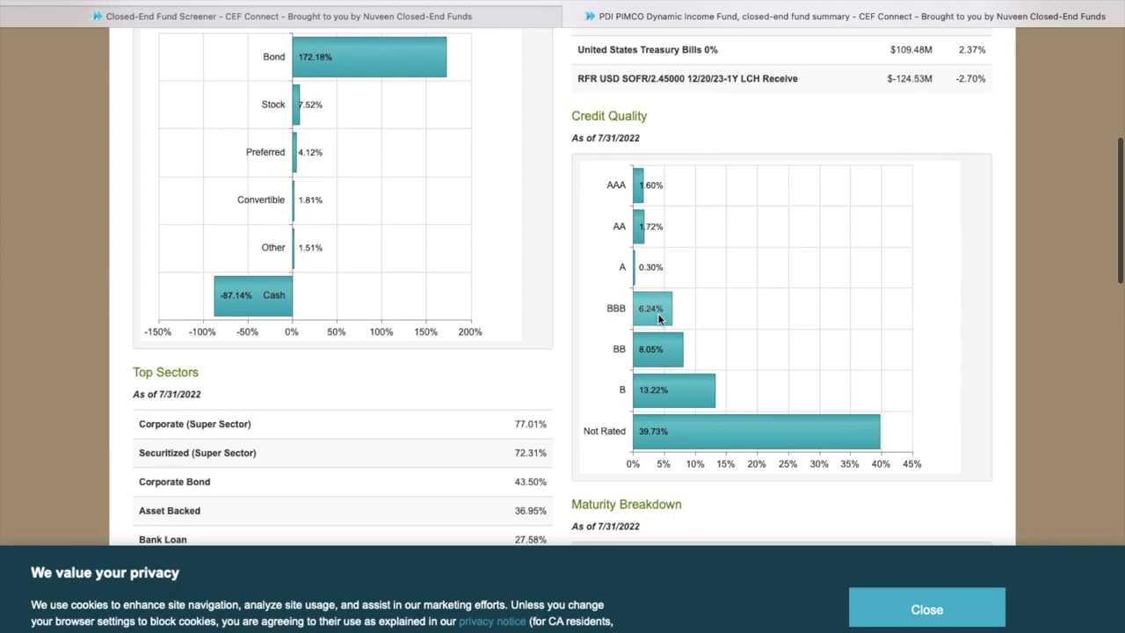
{"action": "scroll", "coordinate": [521, 231], "scroll_direction": "up", "scroll_amount": 7}
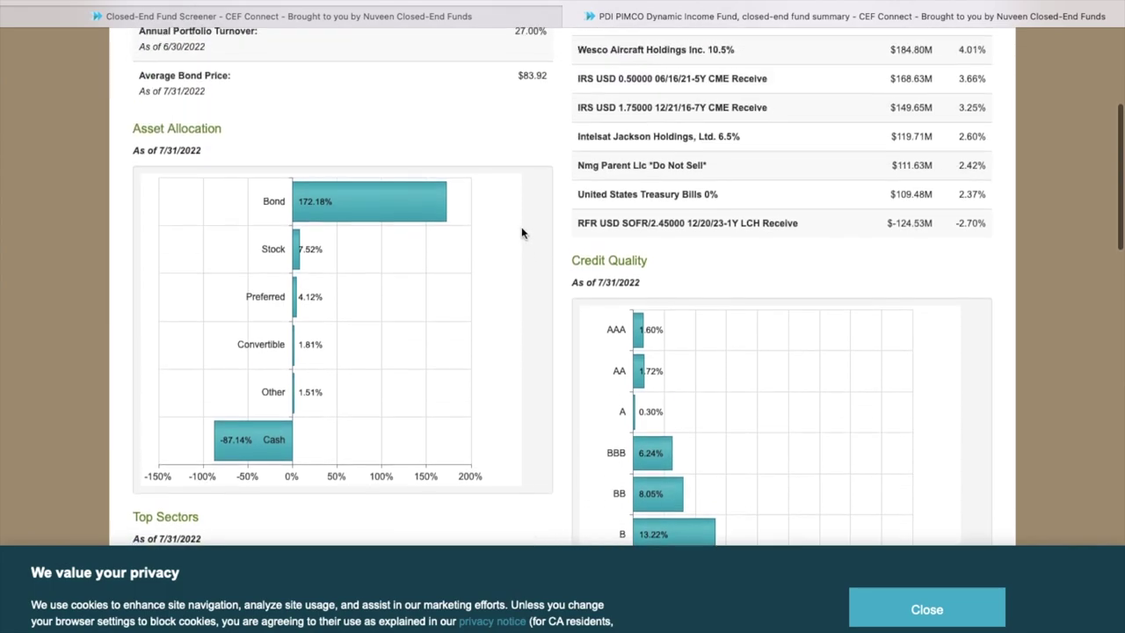
{"action": "scroll", "coordinate": [522, 231], "scroll_direction": "up", "scroll_amount": 1}
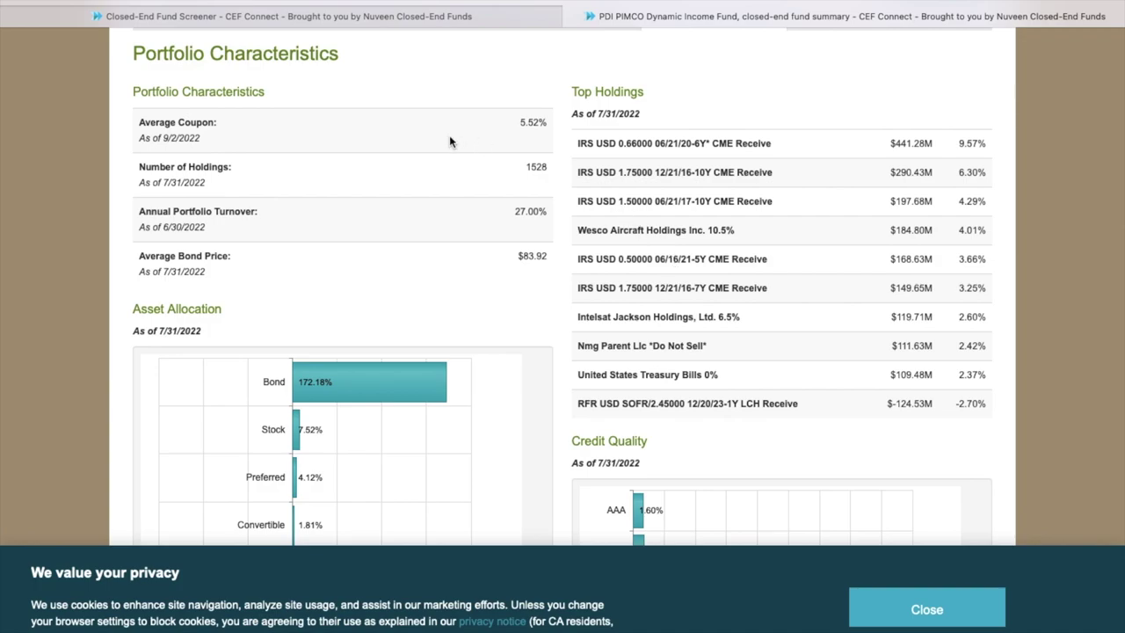
{"action": "scroll", "coordinate": [391, 145], "scroll_direction": "up", "scroll_amount": 2}
{"action": "scroll", "coordinate": [391, 145], "scroll_direction": "up", "scroll_amount": 1}
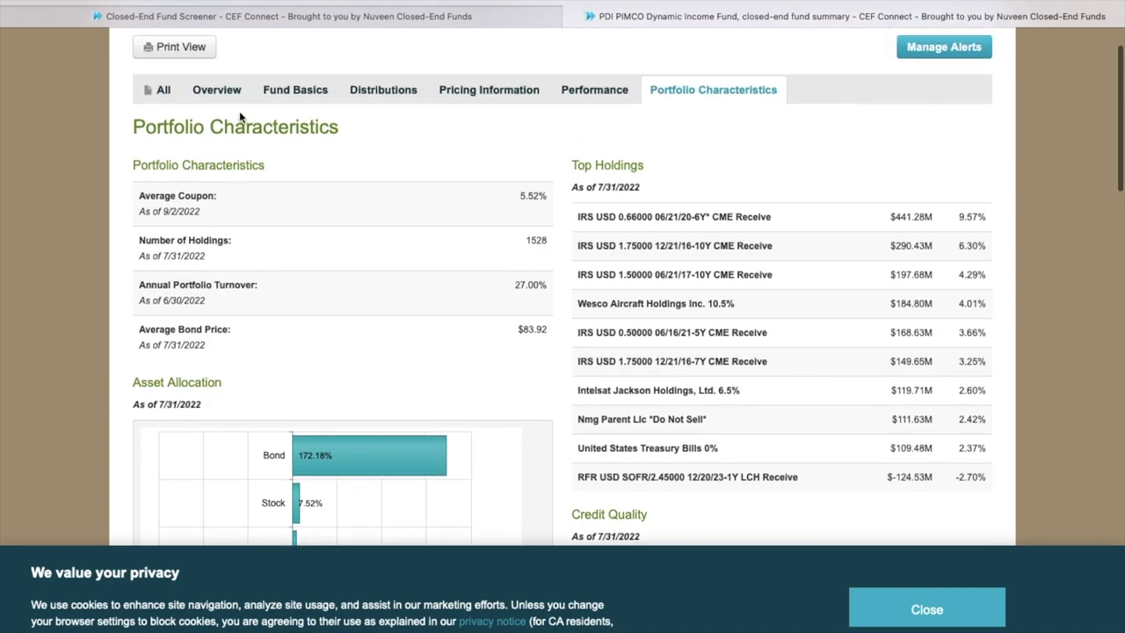
{"action": "left_click", "coordinate": [225, 94]}
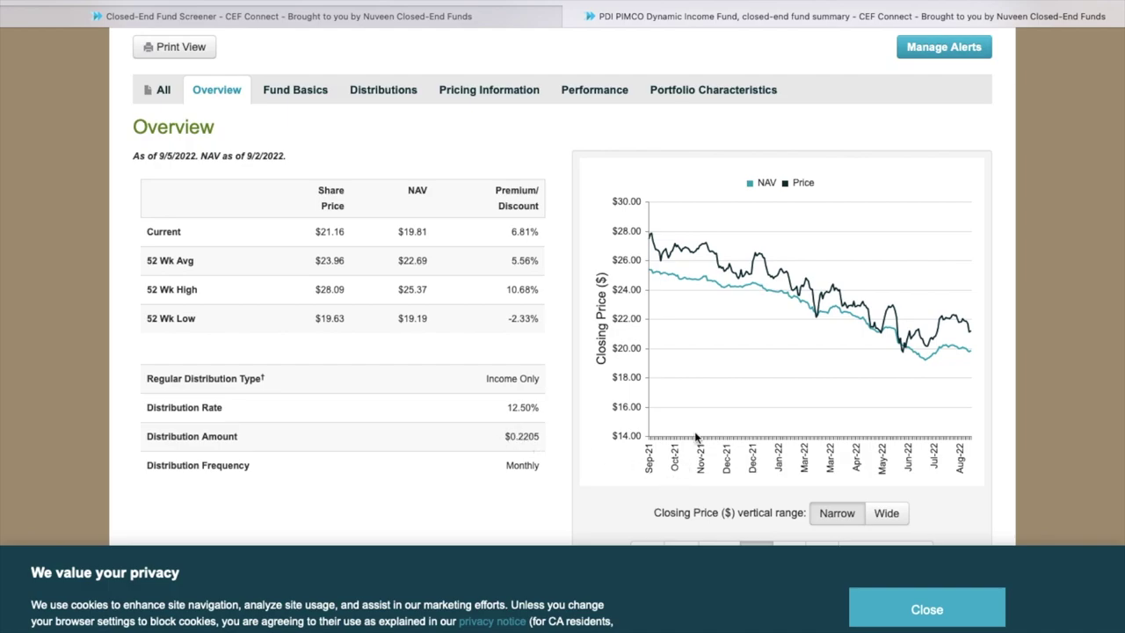
{"action": "scroll", "coordinate": [698, 439], "scroll_direction": "down", "scroll_amount": 2}
{"action": "left_click", "coordinate": [788, 485]}
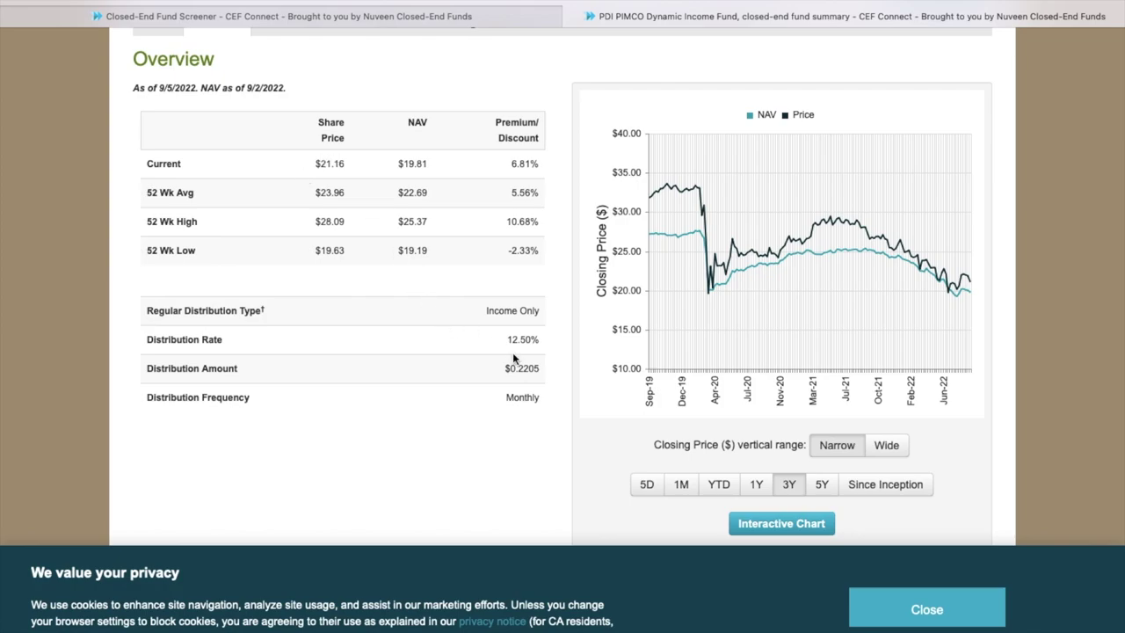
{"action": "scroll", "coordinate": [519, 337], "scroll_direction": "down", "scroll_amount": 1}
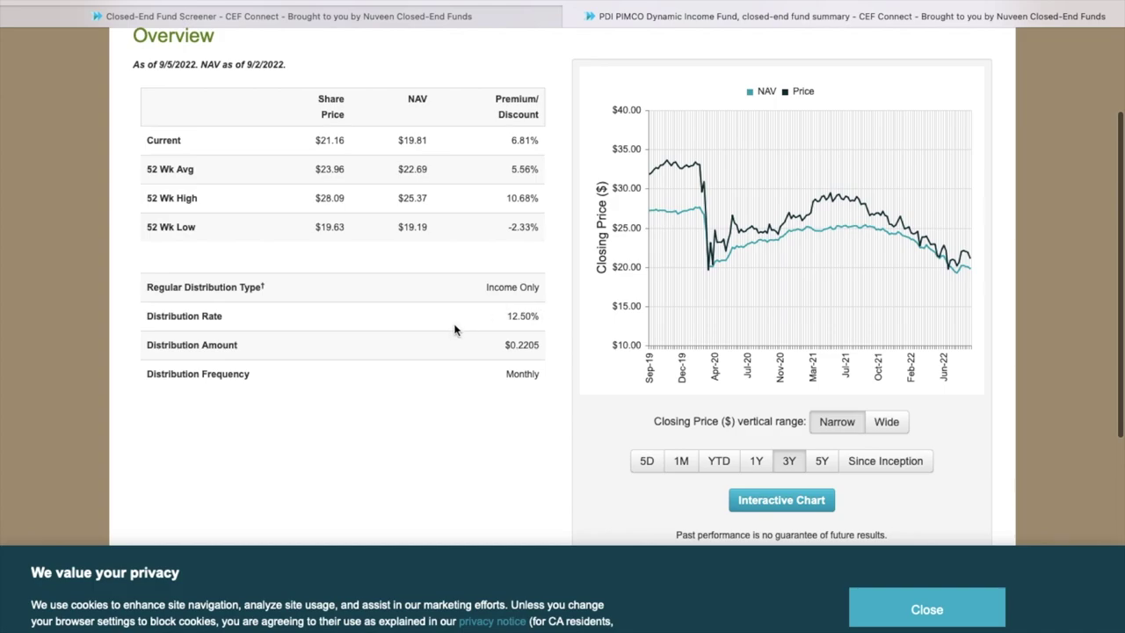
{"action": "scroll", "coordinate": [451, 332], "scroll_direction": "up", "scroll_amount": 3}
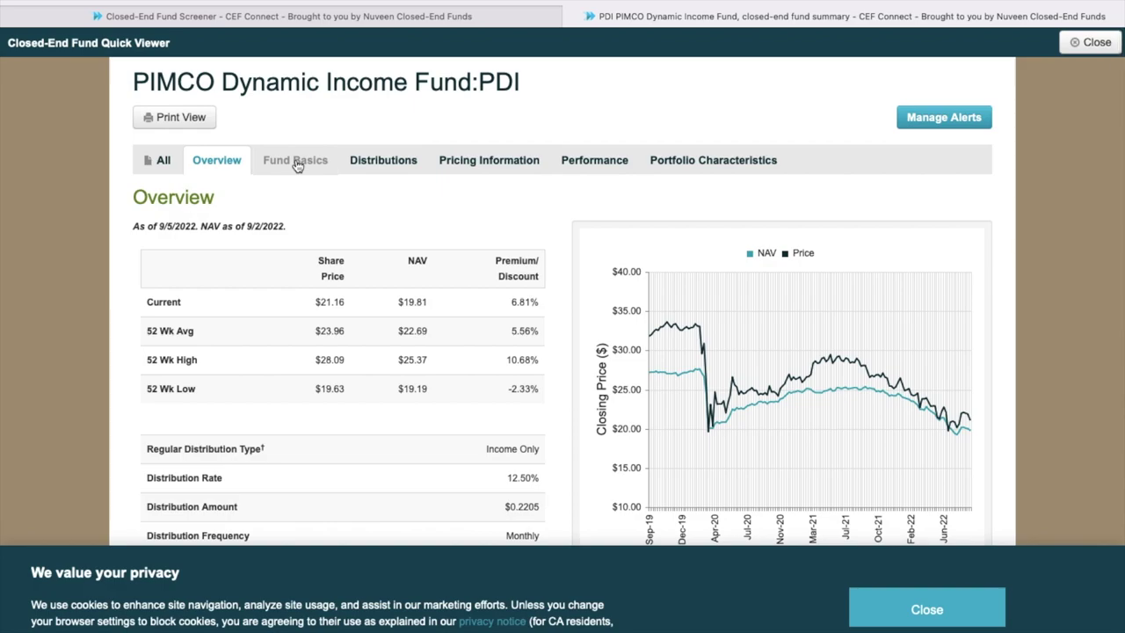
{"action": "scroll", "coordinate": [312, 264], "scroll_direction": "down", "scroll_amount": 2}
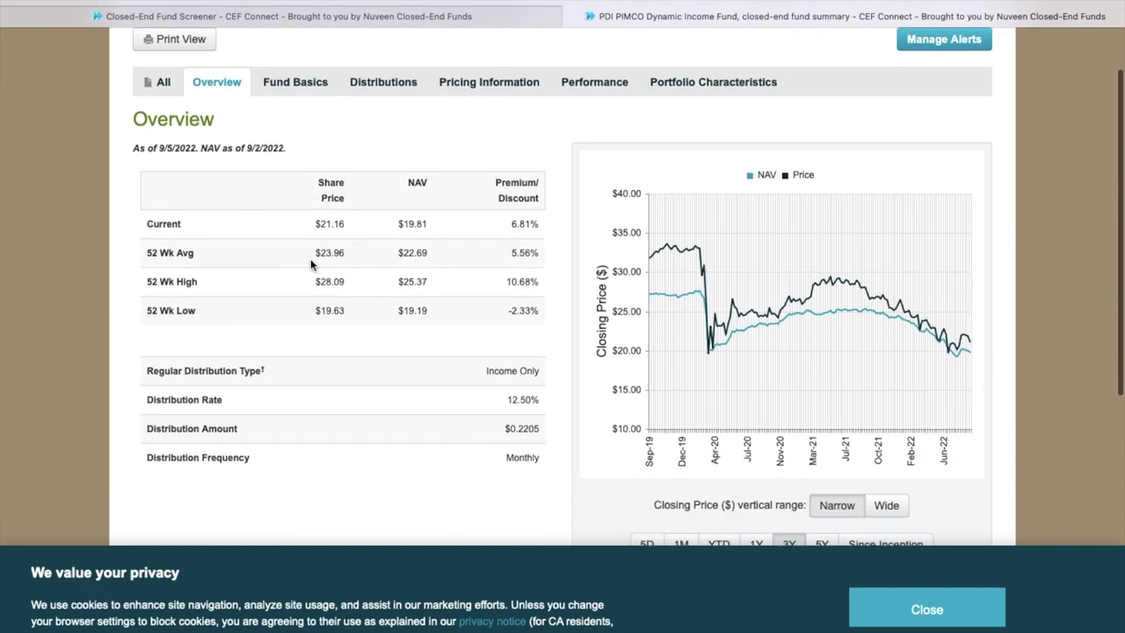
{"action": "scroll", "coordinate": [310, 258], "scroll_direction": "up", "scroll_amount": 2}
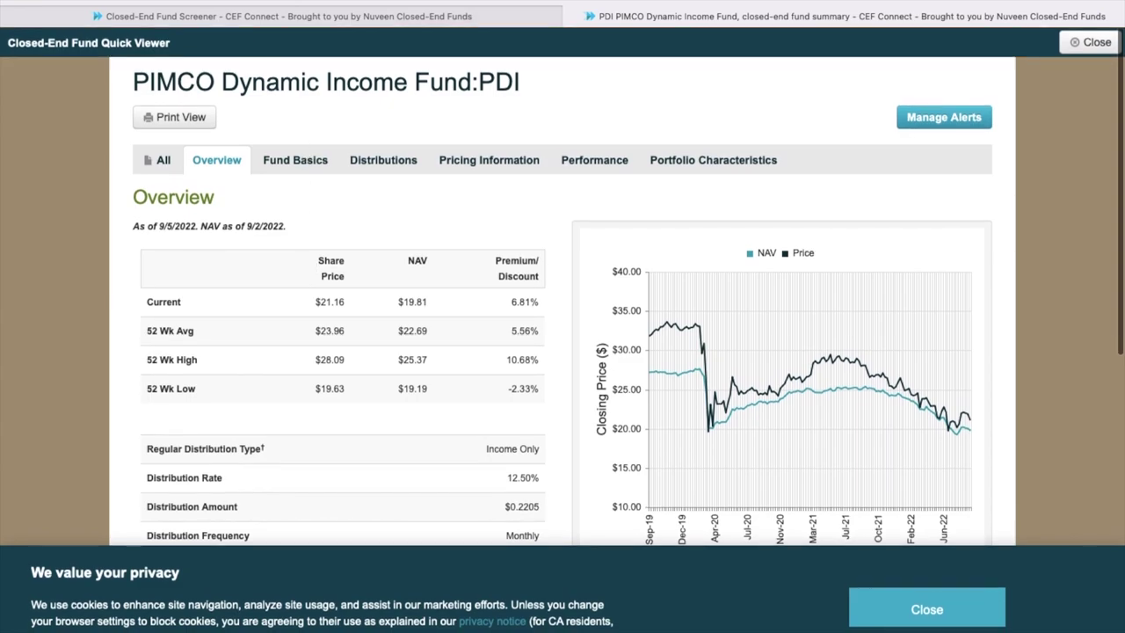
Close the PDI summary to return to the market-cap-sorted screener results
{"action": "key", "text": "ctrl+w"}
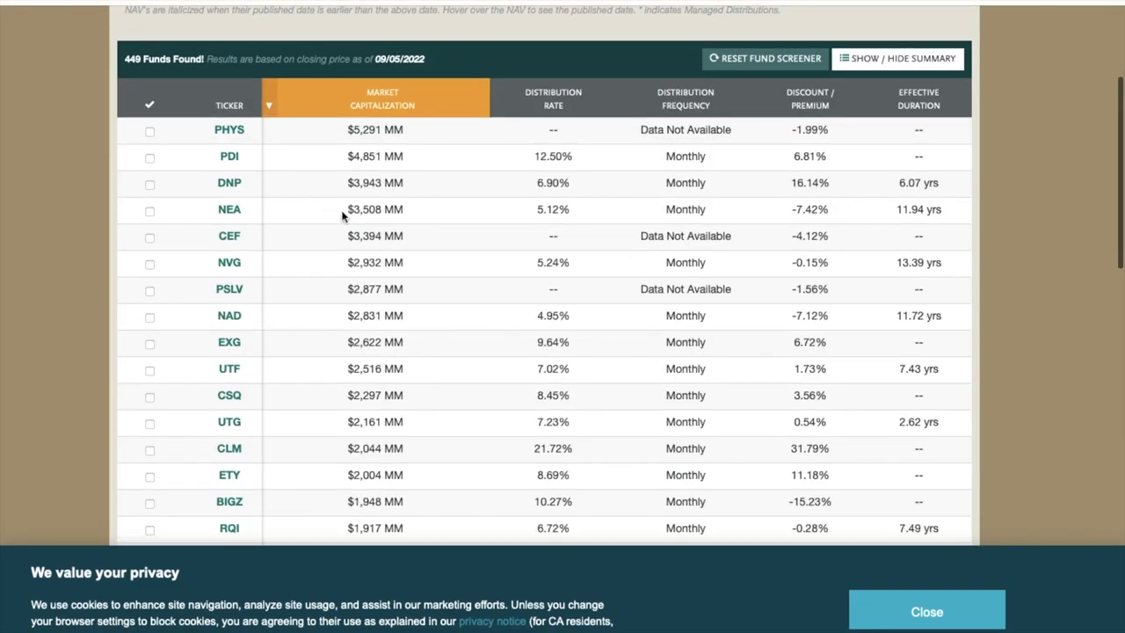
{"action": "scroll", "coordinate": [402, 259], "scroll_direction": "down", "scroll_amount": 3}
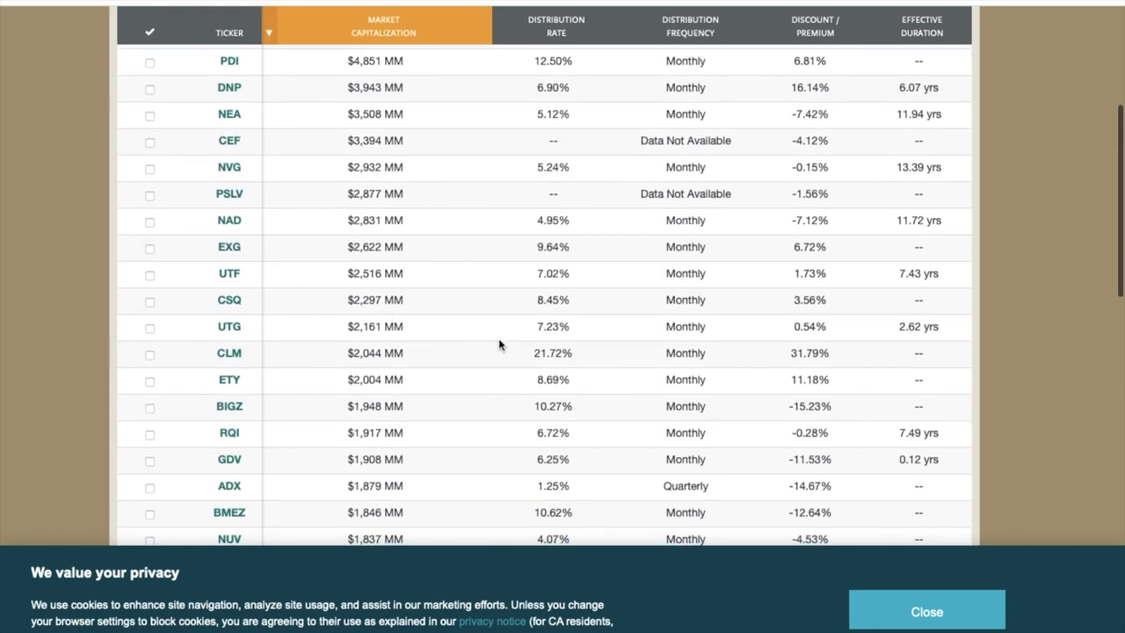
{"action": "scroll", "coordinate": [785, 239], "scroll_direction": "up", "scroll_amount": 2}
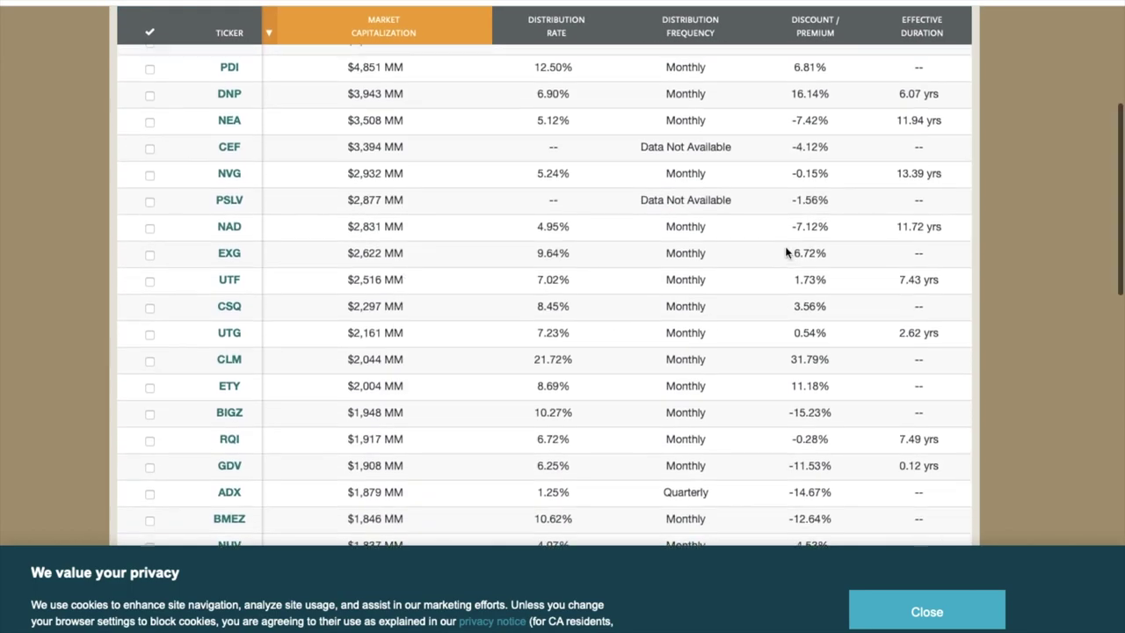
{"action": "scroll", "coordinate": [785, 252], "scroll_direction": "up", "scroll_amount": 1}
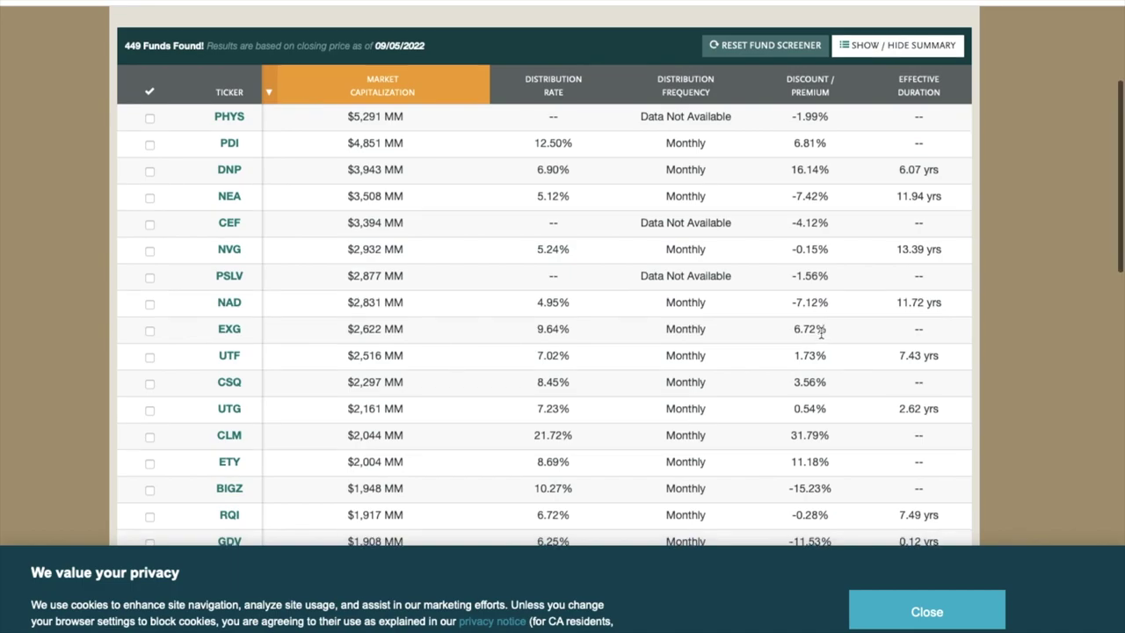
Scroll down to GOF and open its summary: $17.08 price, $13.44 NAV, 27.08% premium
{"action": "scroll", "coordinate": [821, 330], "scroll_direction": "down", "scroll_amount": 3}
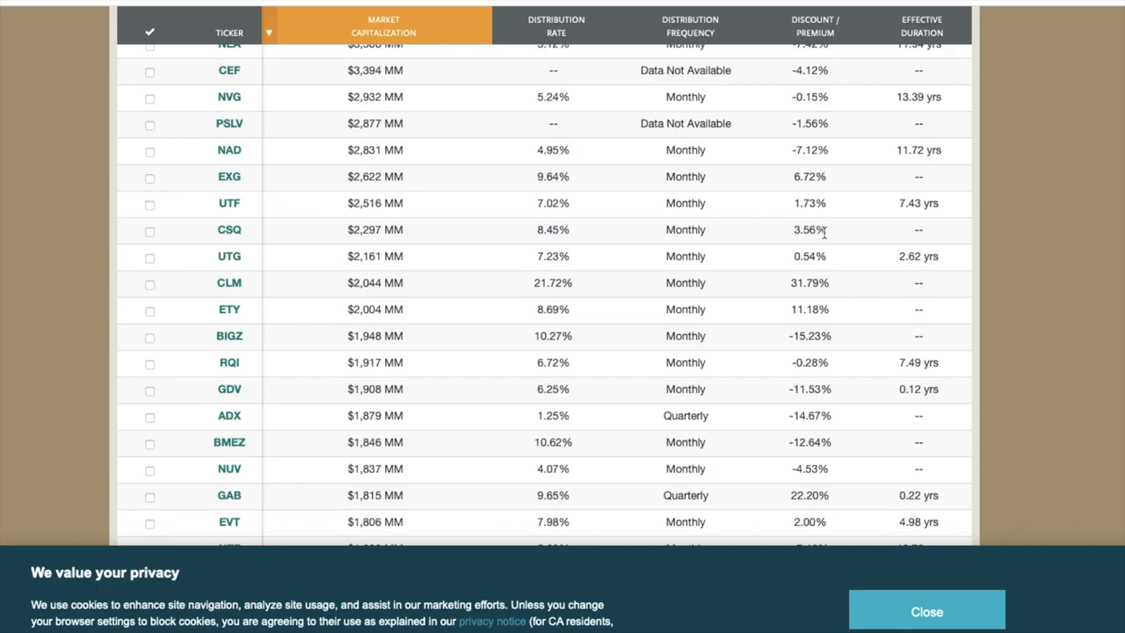
{"action": "scroll", "coordinate": [726, 241], "scroll_direction": "down", "scroll_amount": 1}
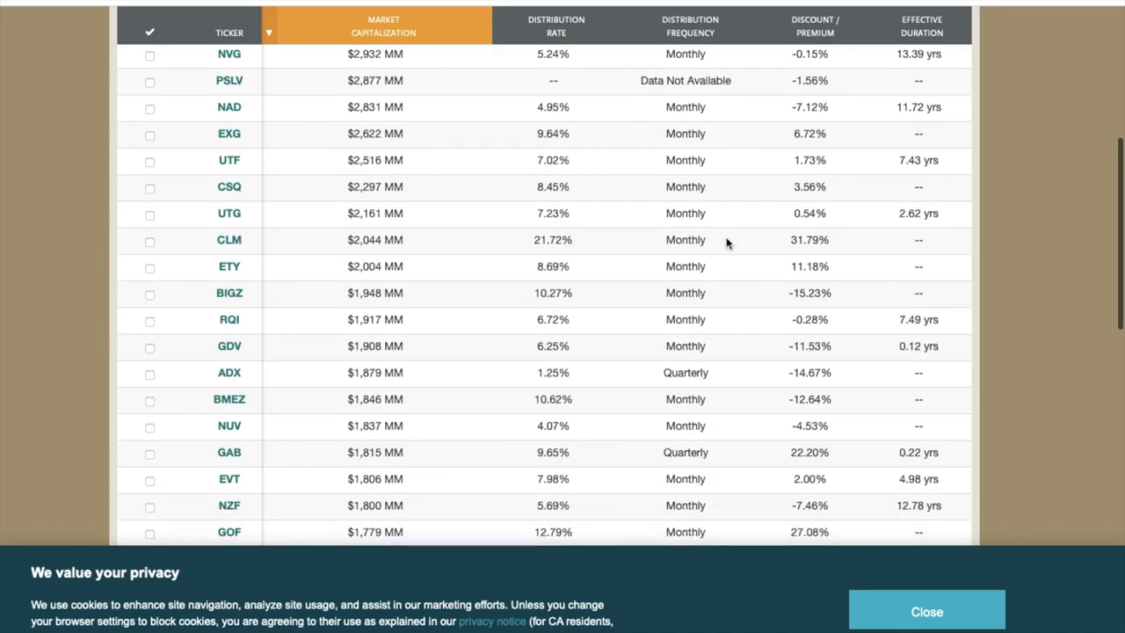
{"action": "scroll", "coordinate": [725, 243], "scroll_direction": "down", "scroll_amount": 2}
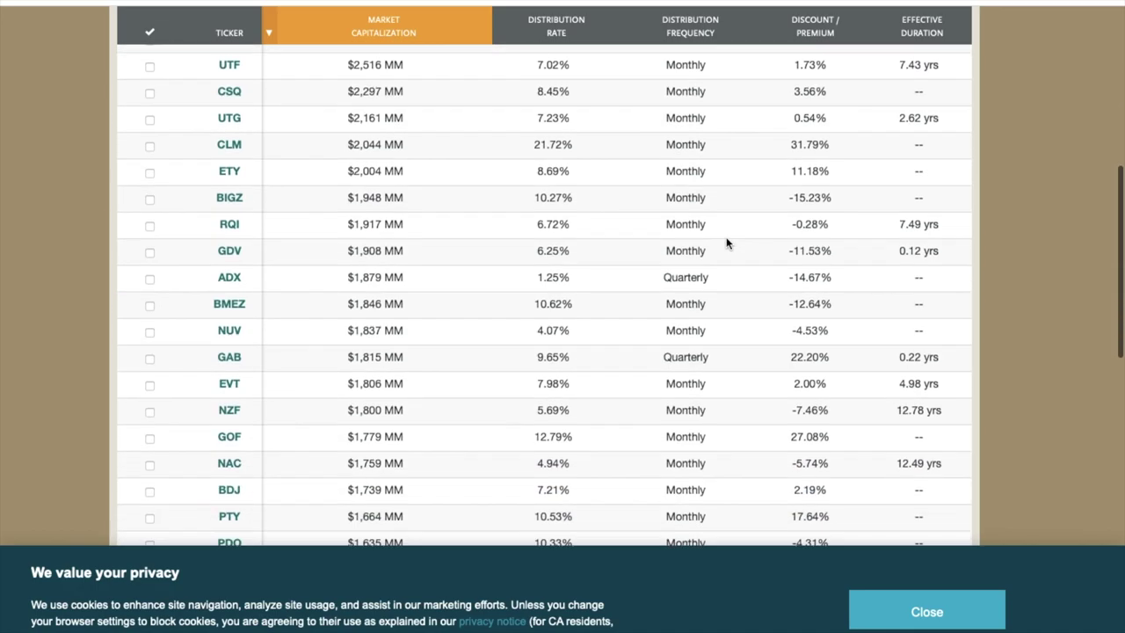
{"action": "scroll", "coordinate": [725, 244], "scroll_direction": "down", "scroll_amount": 1}
{"action": "scroll", "coordinate": [725, 243], "scroll_direction": "down", "scroll_amount": 1}
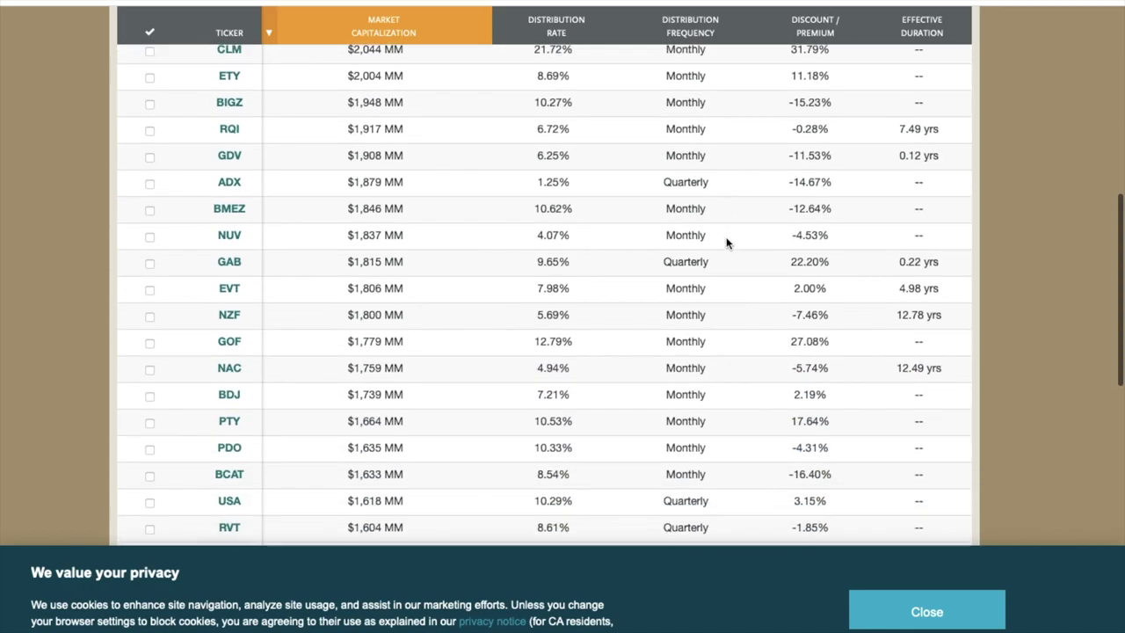
{"action": "scroll", "coordinate": [726, 243], "scroll_direction": "down", "scroll_amount": 1}
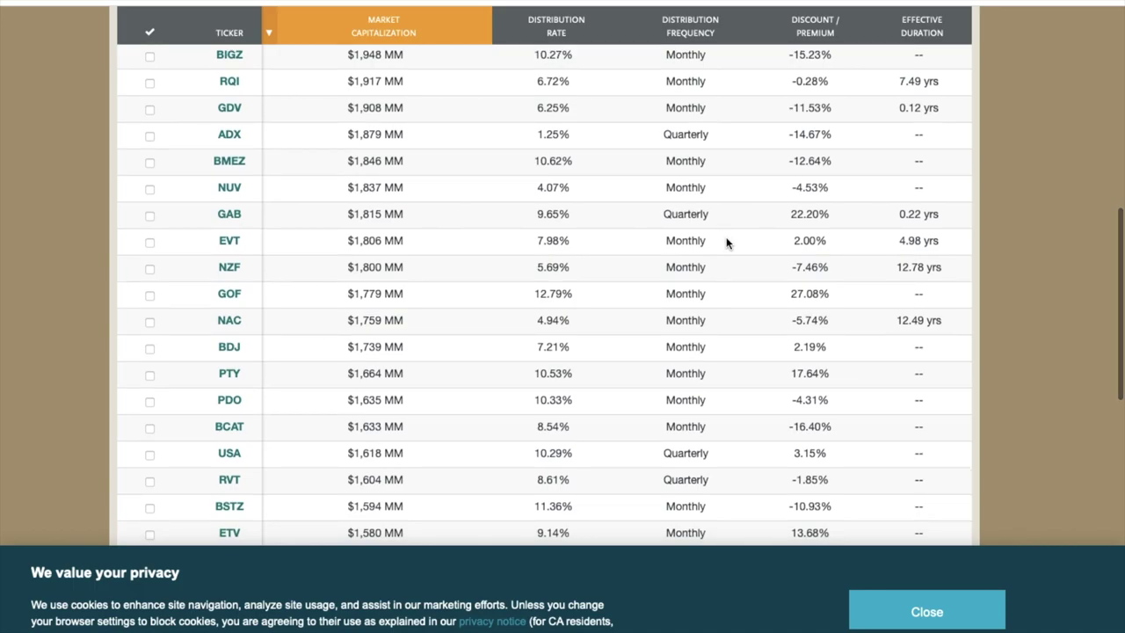
{"action": "scroll", "coordinate": [726, 243], "scroll_direction": "down", "scroll_amount": 1}
{"action": "scroll", "coordinate": [726, 243], "scroll_direction": "down", "scroll_amount": 1}
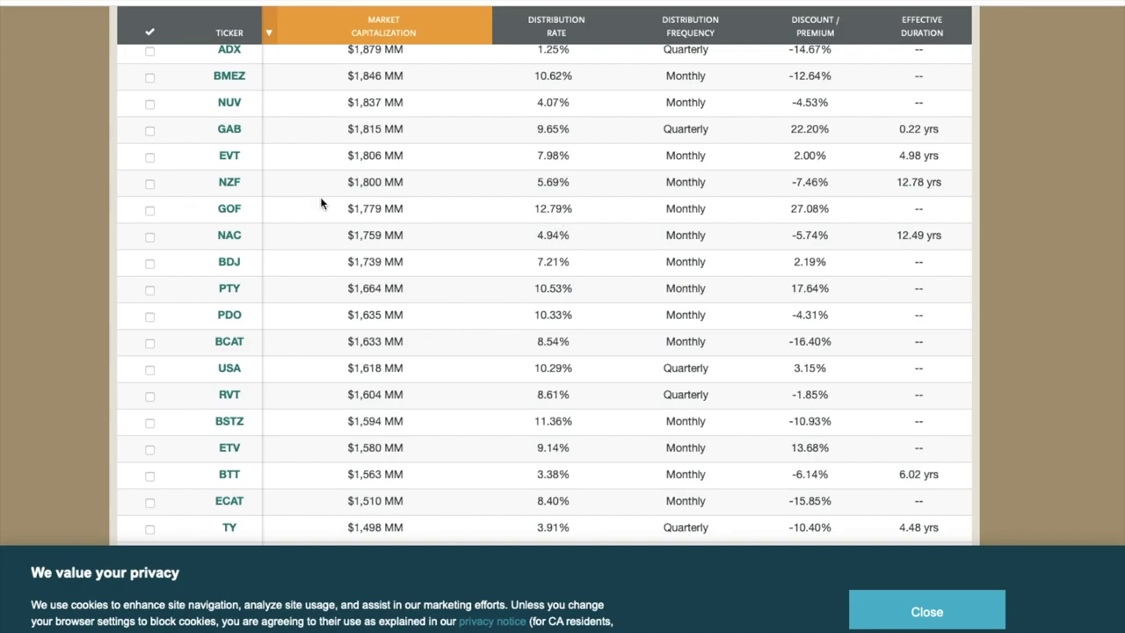
{"action": "left_click", "coordinate": [229, 211]}
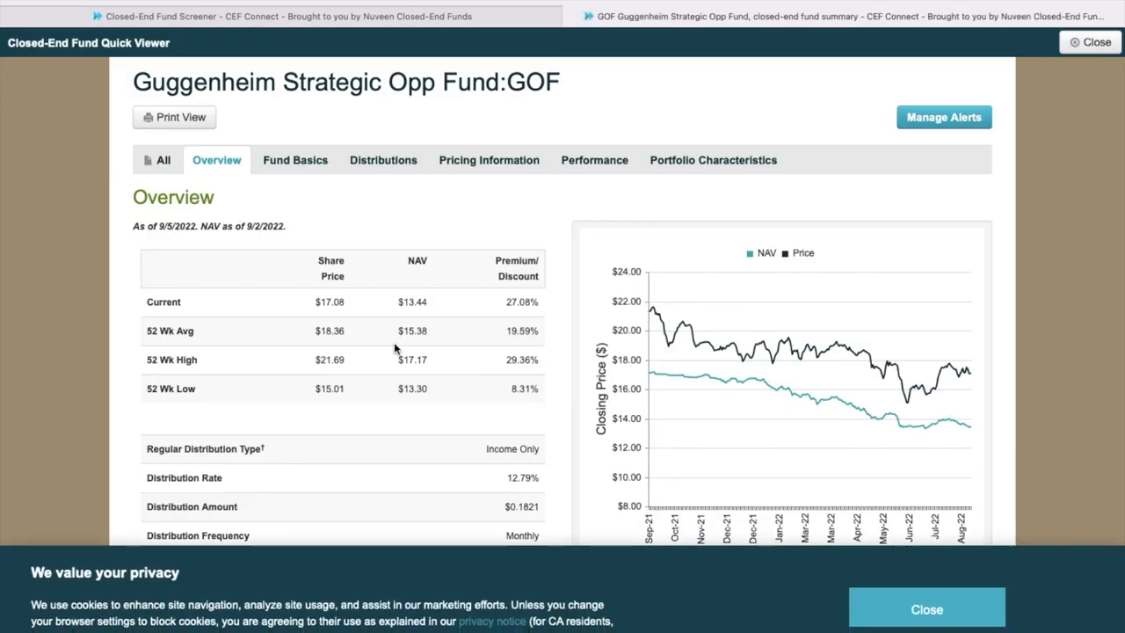
Switch GOF's price and NAV chart to the 5Y range, Sep-17 through Jun-22
{"action": "scroll", "coordinate": [393, 342], "scroll_direction": "down", "scroll_amount": 2}
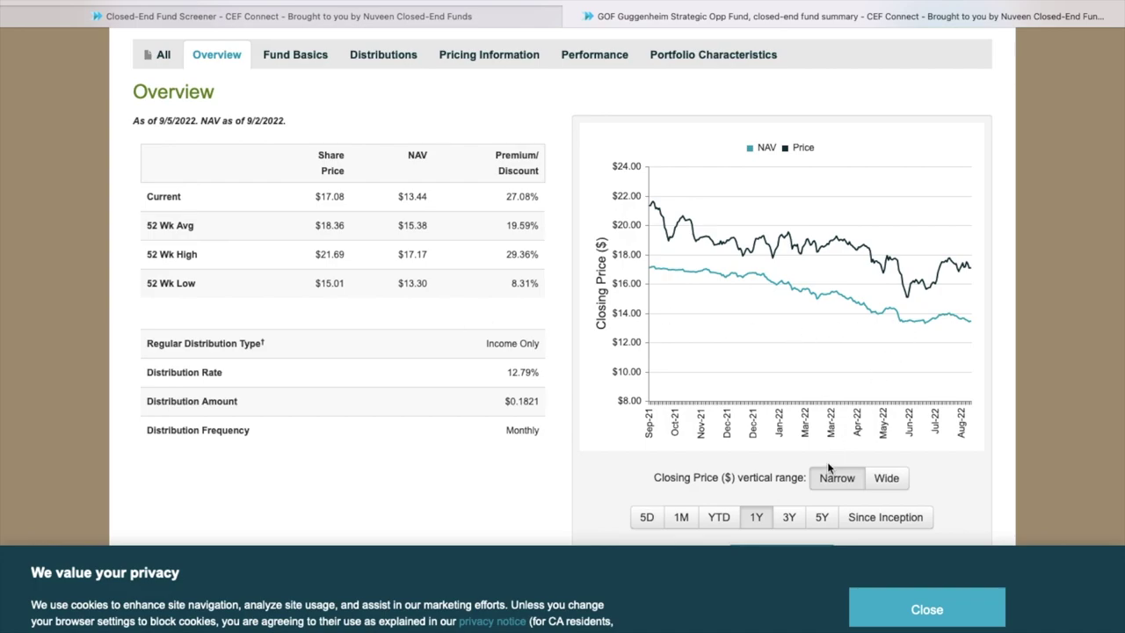
{"action": "left_click", "coordinate": [822, 517]}
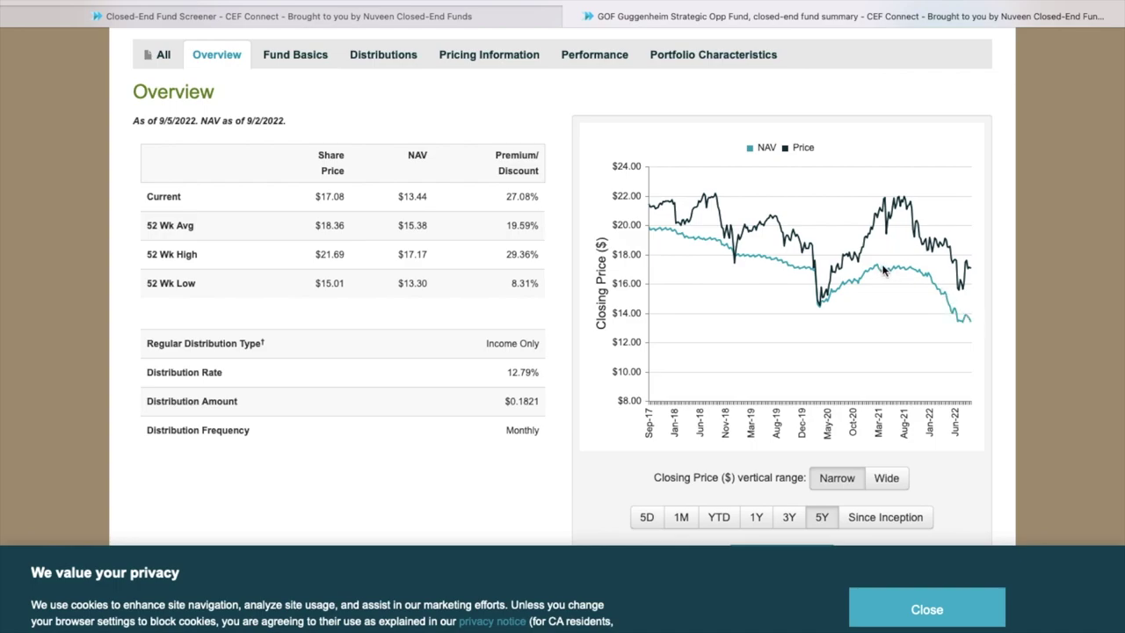
{"action": "scroll", "coordinate": [778, 73], "scroll_direction": "up", "scroll_amount": 1}
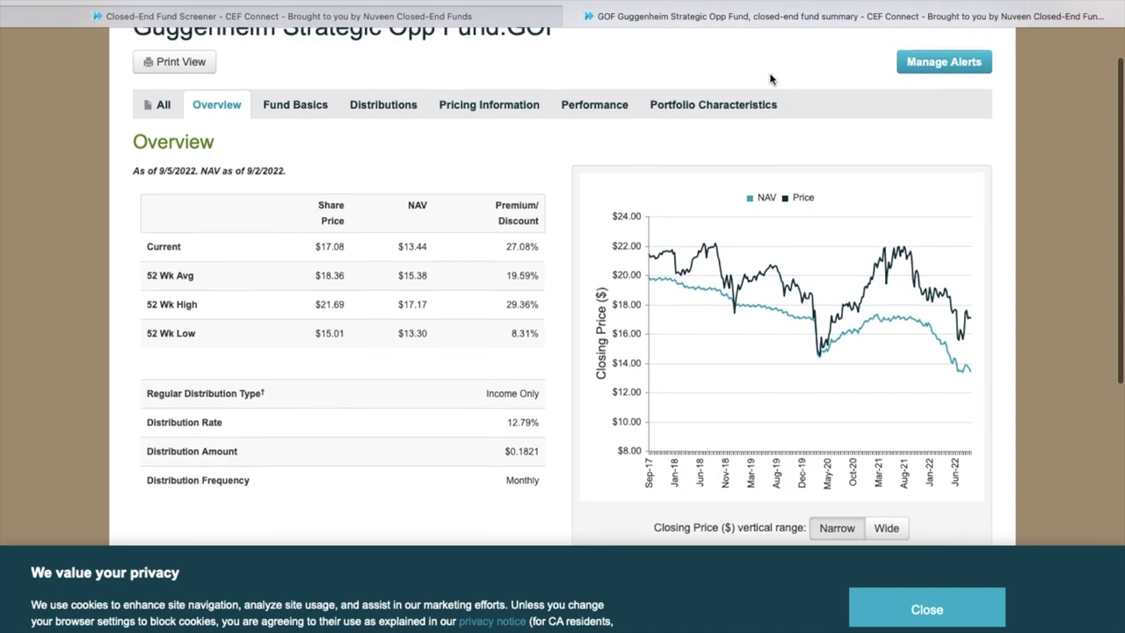
Review GOF's holdings and allocation charts, then show its $0.1821 monthly distribution history
{"action": "left_click", "coordinate": [738, 105]}
{"action": "scroll", "coordinate": [429, 332], "scroll_direction": "down", "scroll_amount": 3}
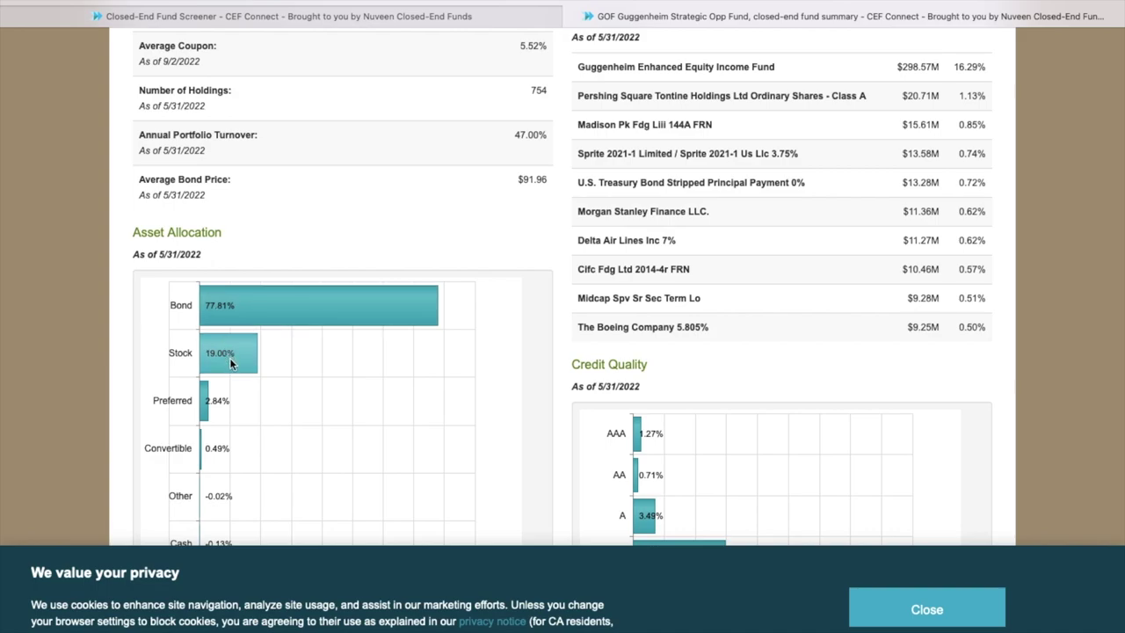
{"action": "scroll", "coordinate": [315, 224], "scroll_direction": "up", "scroll_amount": 4}
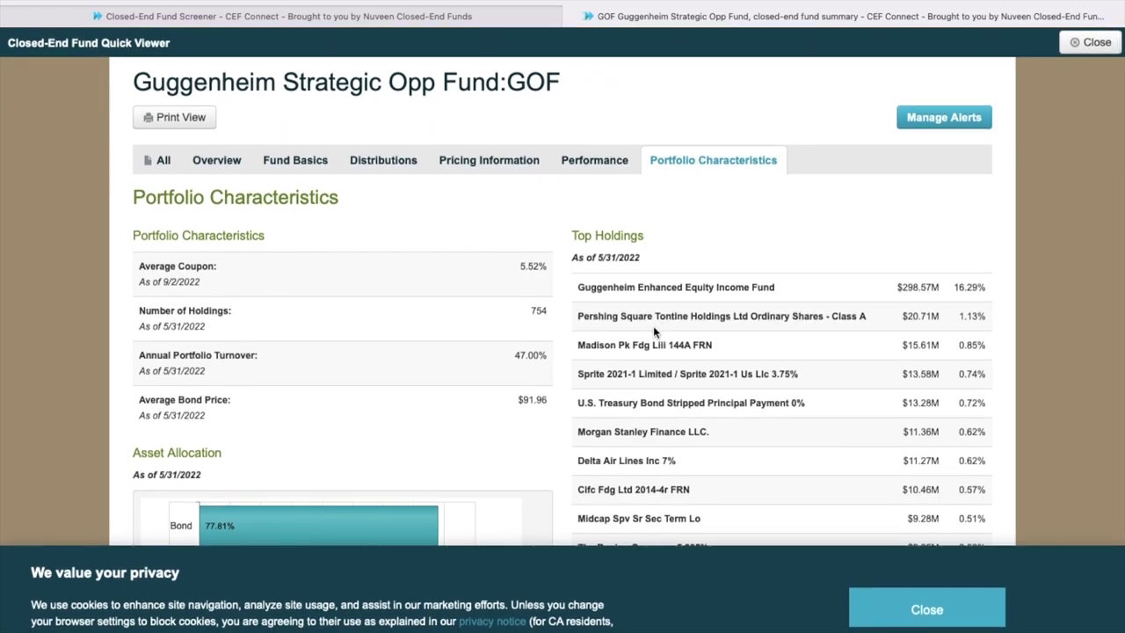
{"action": "scroll", "coordinate": [652, 328], "scroll_direction": "down", "scroll_amount": 2}
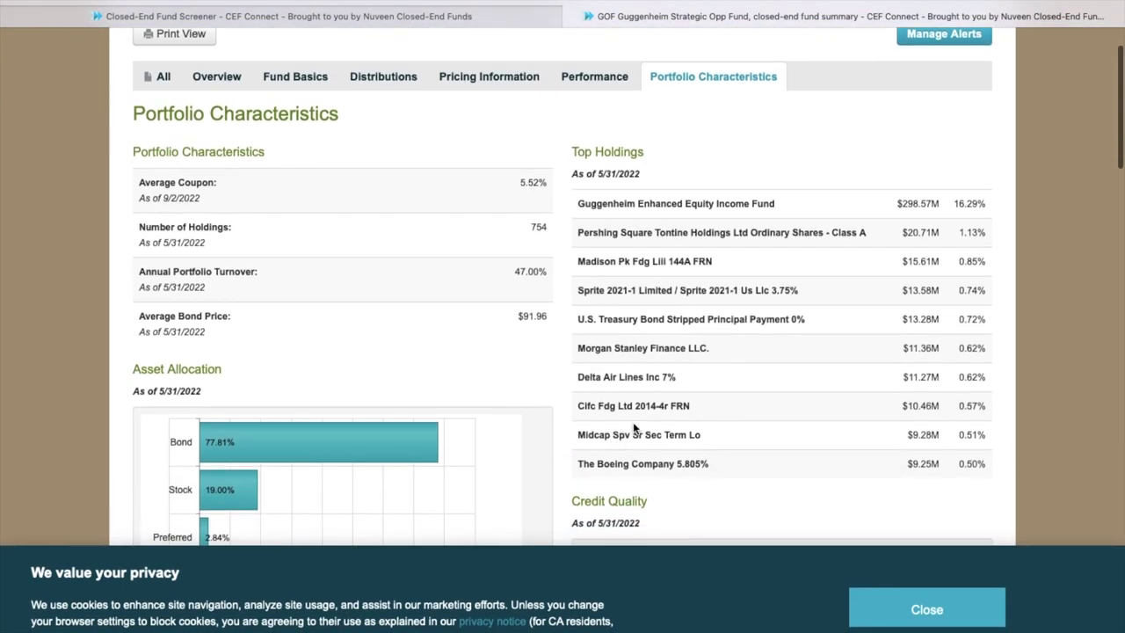
{"action": "scroll", "coordinate": [681, 260], "scroll_direction": "down", "scroll_amount": 1}
{"action": "scroll", "coordinate": [679, 256], "scroll_direction": "up", "scroll_amount": 1}
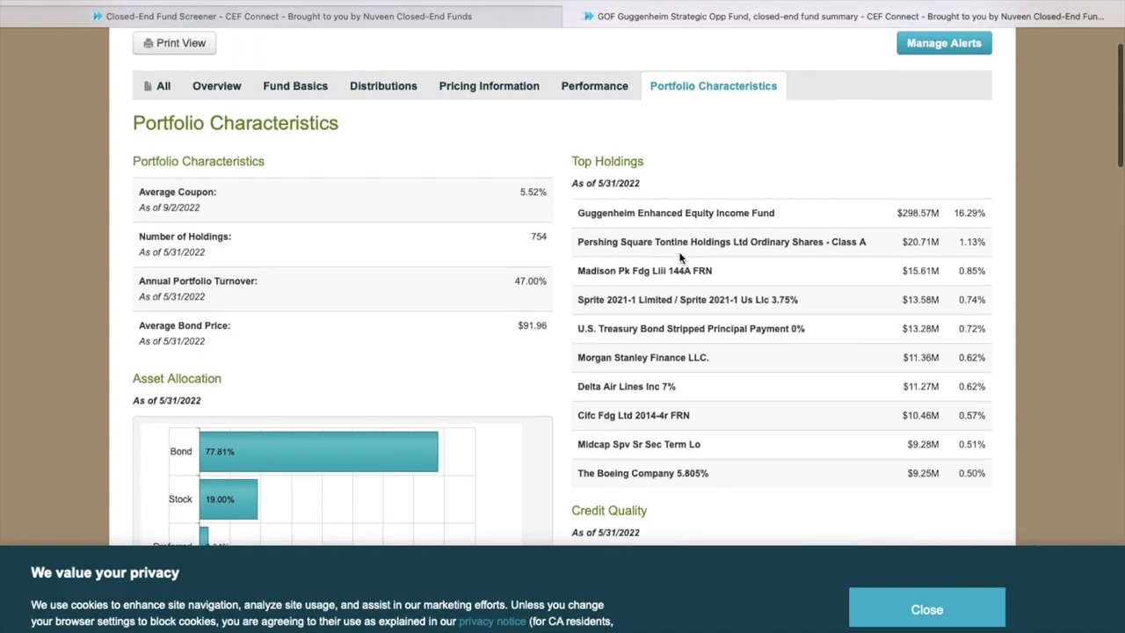
{"action": "scroll", "coordinate": [679, 257], "scroll_direction": "up", "scroll_amount": 1}
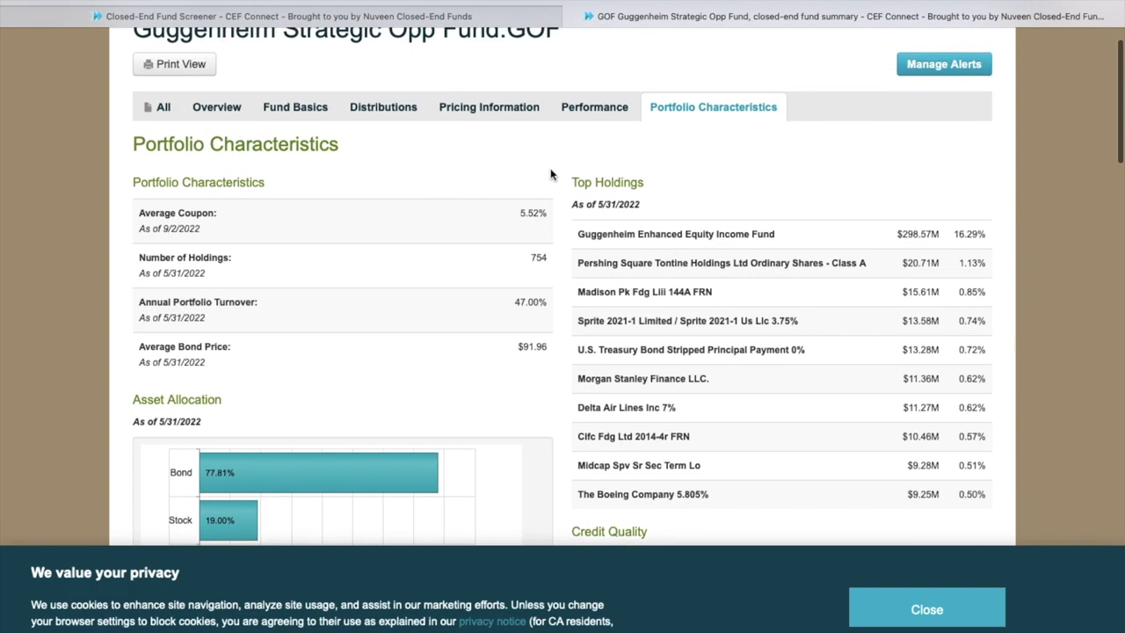
{"action": "left_click", "coordinate": [378, 107]}
Extend GOF's distribution history chart to since inception, then return to its Overview
{"action": "scroll", "coordinate": [540, 295], "scroll_direction": "down", "scroll_amount": 3}
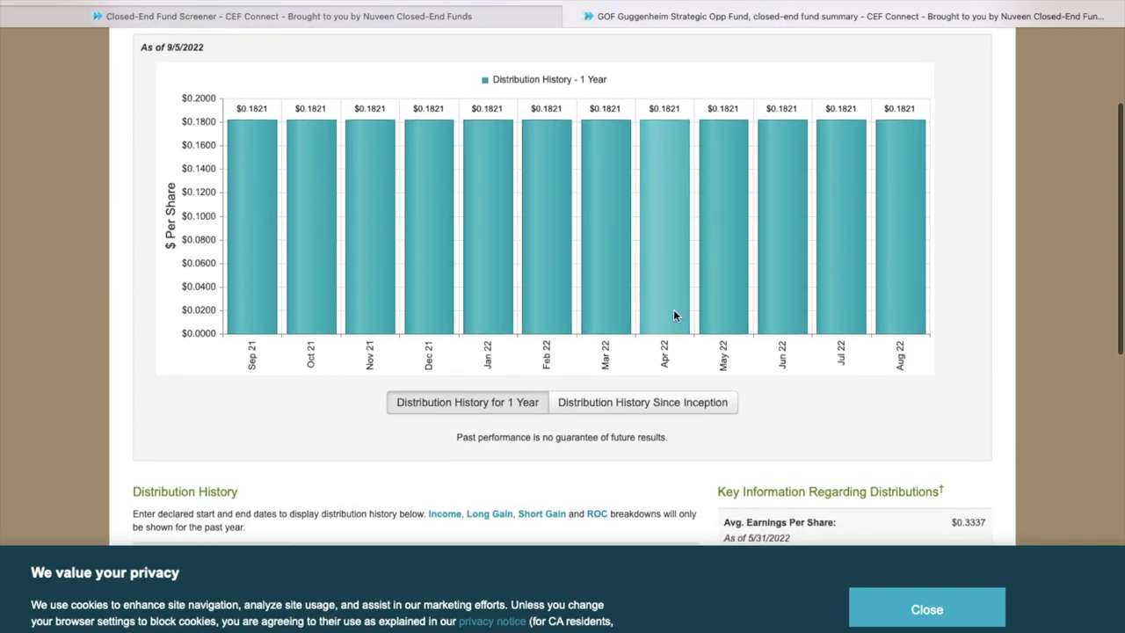
{"action": "left_click", "coordinate": [646, 404]}
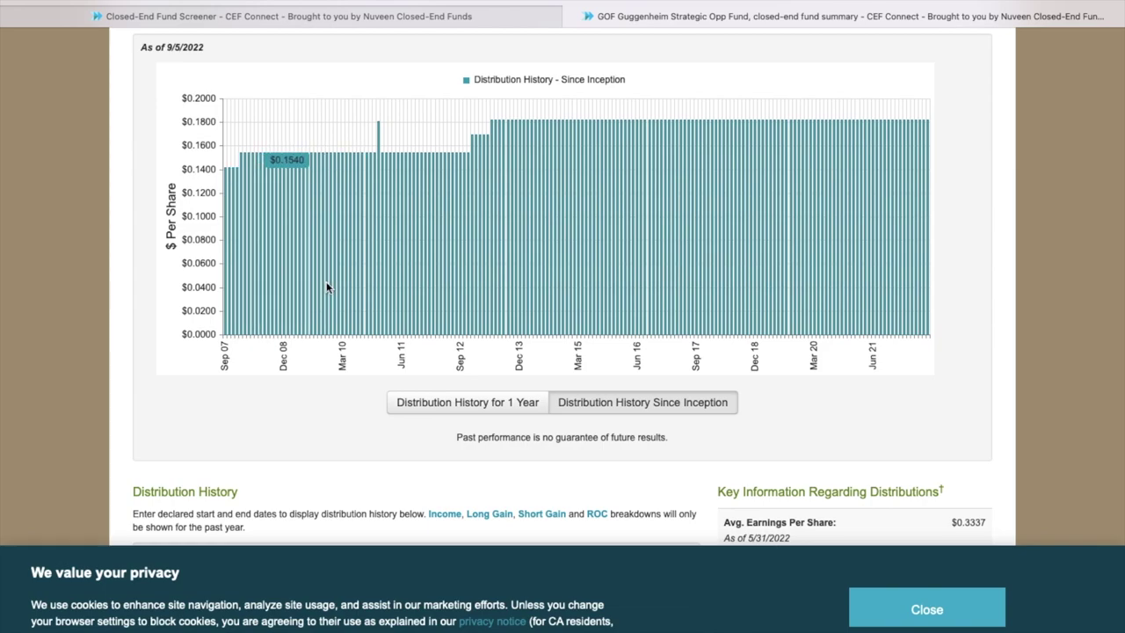
{"action": "scroll", "coordinate": [727, 243], "scroll_direction": "up", "scroll_amount": 2}
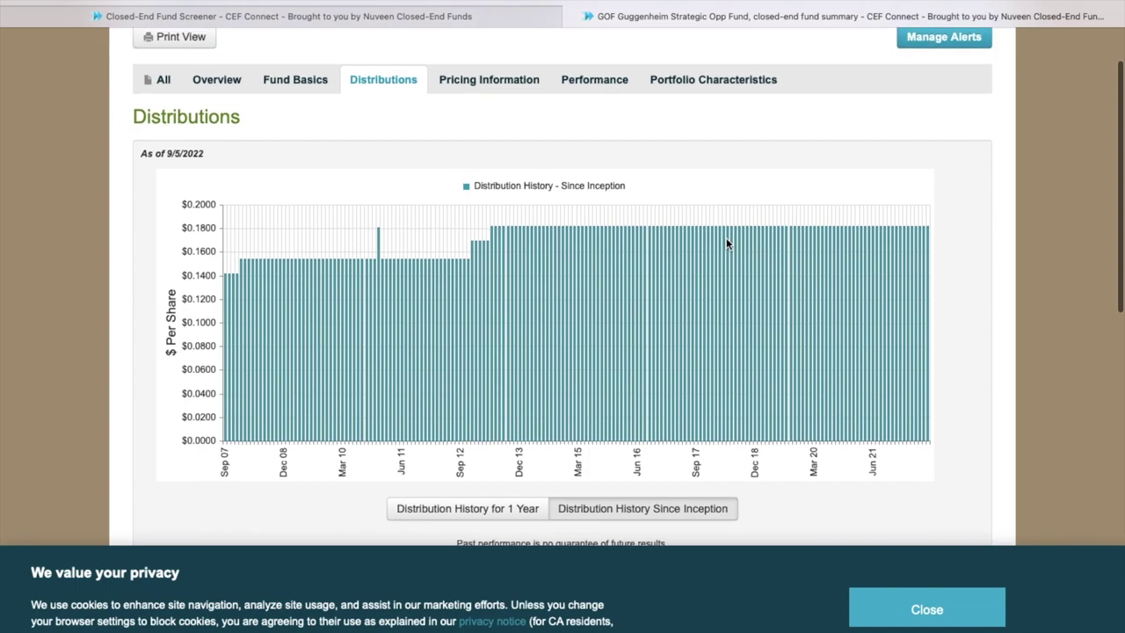
{"action": "scroll", "coordinate": [726, 243], "scroll_direction": "down", "scroll_amount": 1}
{"action": "scroll", "coordinate": [726, 243], "scroll_direction": "up", "scroll_amount": 2}
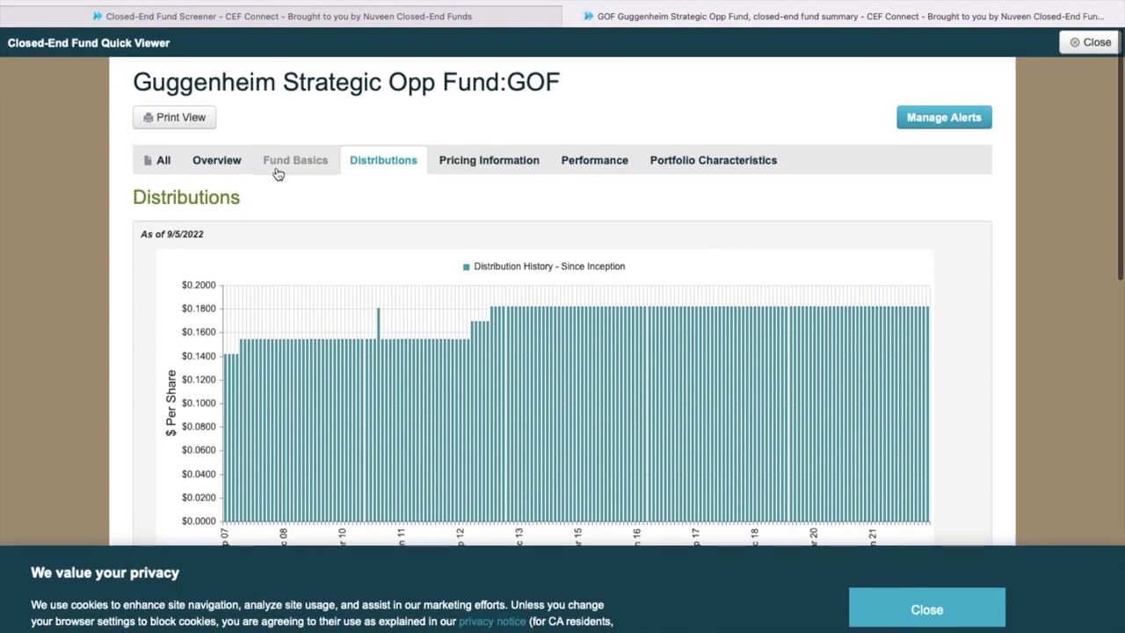
{"action": "left_click", "coordinate": [223, 161]}
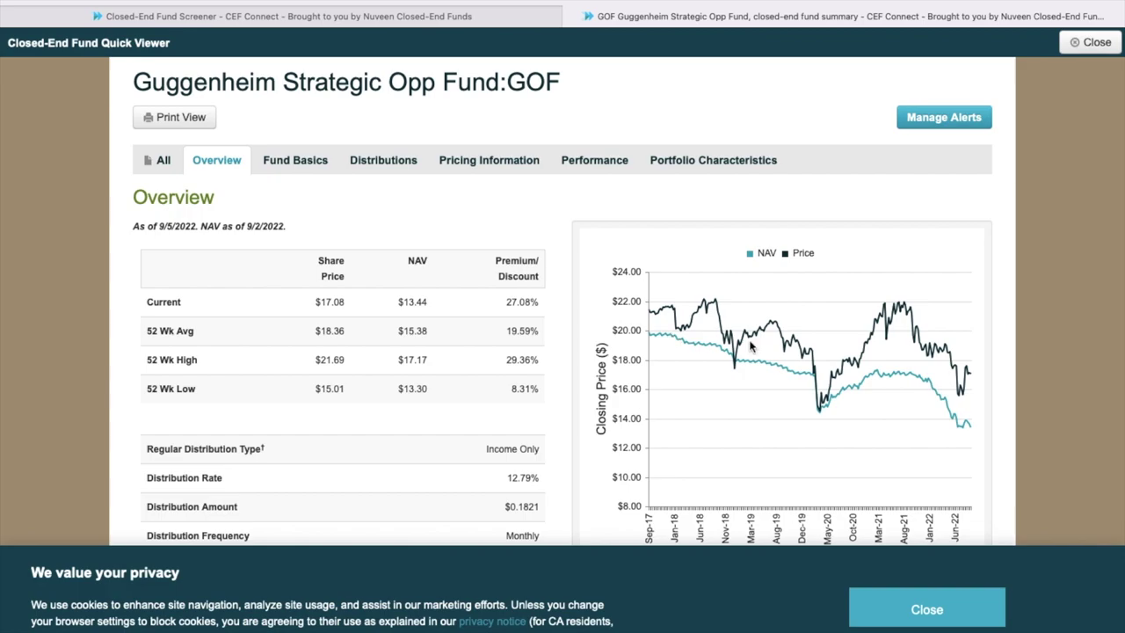
Chart GOF's five-year price and NAV history, then go back to the screener results
{"action": "scroll", "coordinate": [905, 410], "scroll_direction": "down", "scroll_amount": 3}
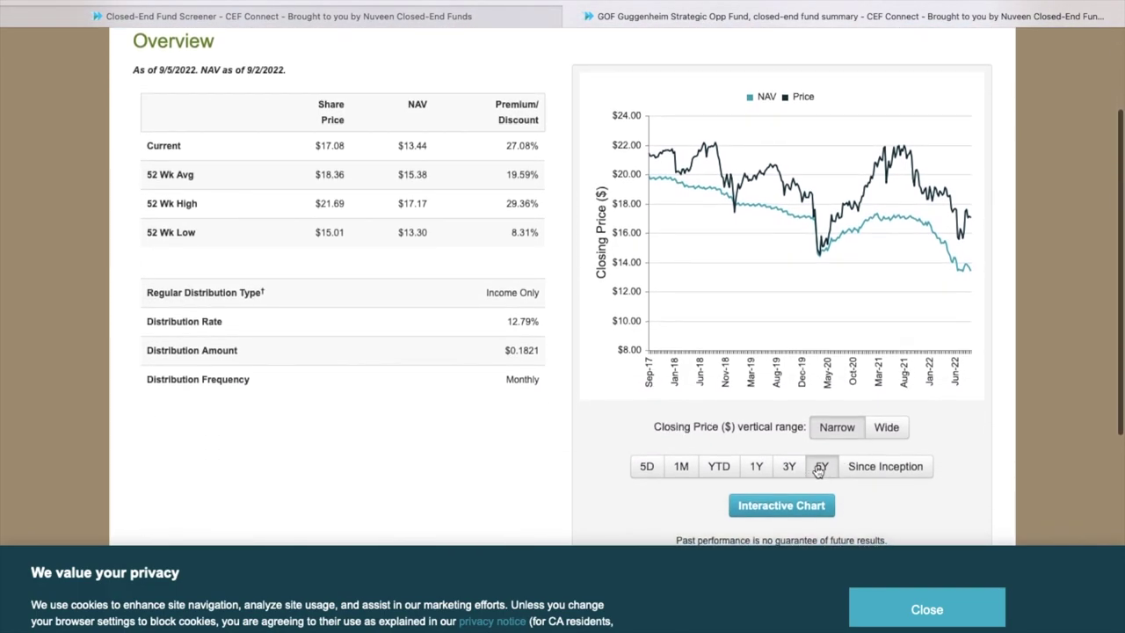
{"action": "left_click", "coordinate": [820, 466]}
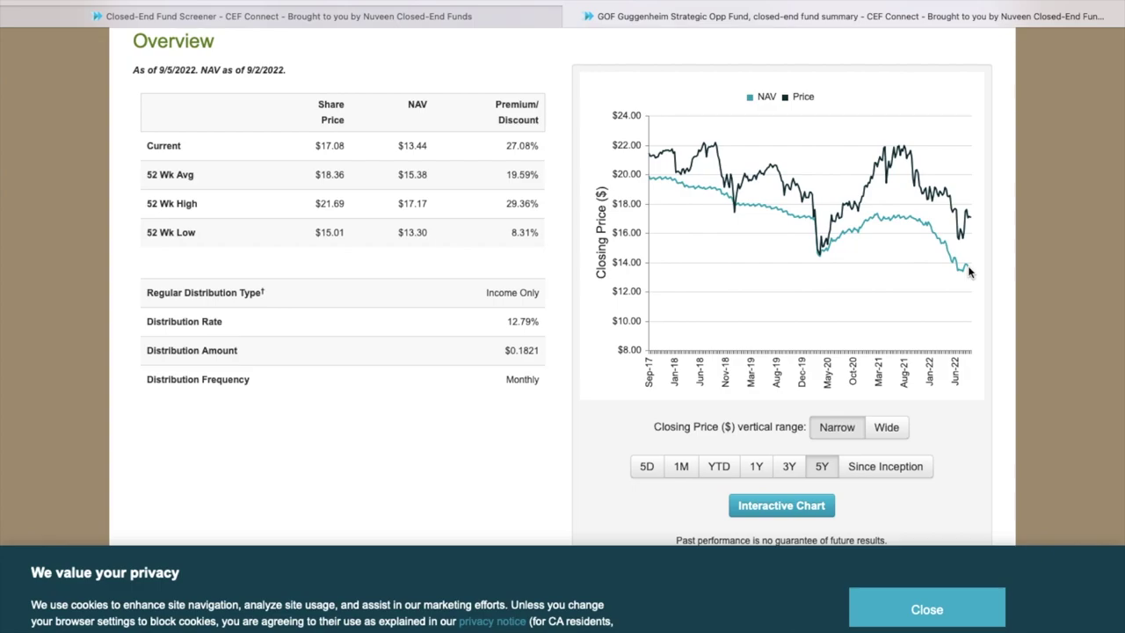
{"action": "scroll", "coordinate": [942, 239], "scroll_direction": "up", "scroll_amount": 3}
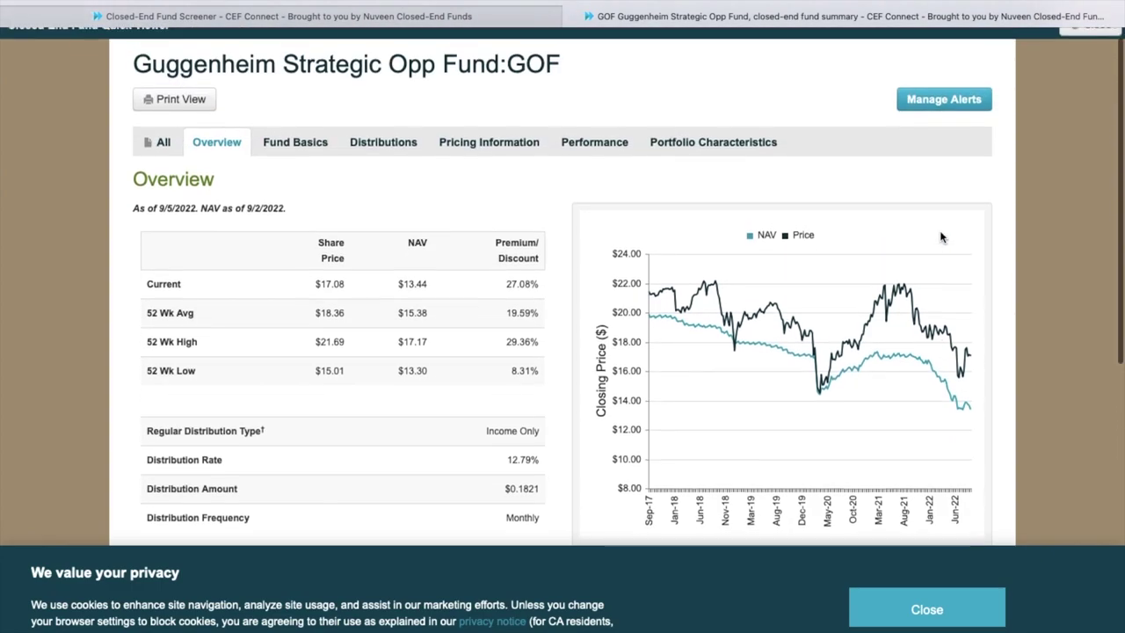
{"action": "scroll", "coordinate": [940, 237], "scroll_direction": "up", "scroll_amount": 1}
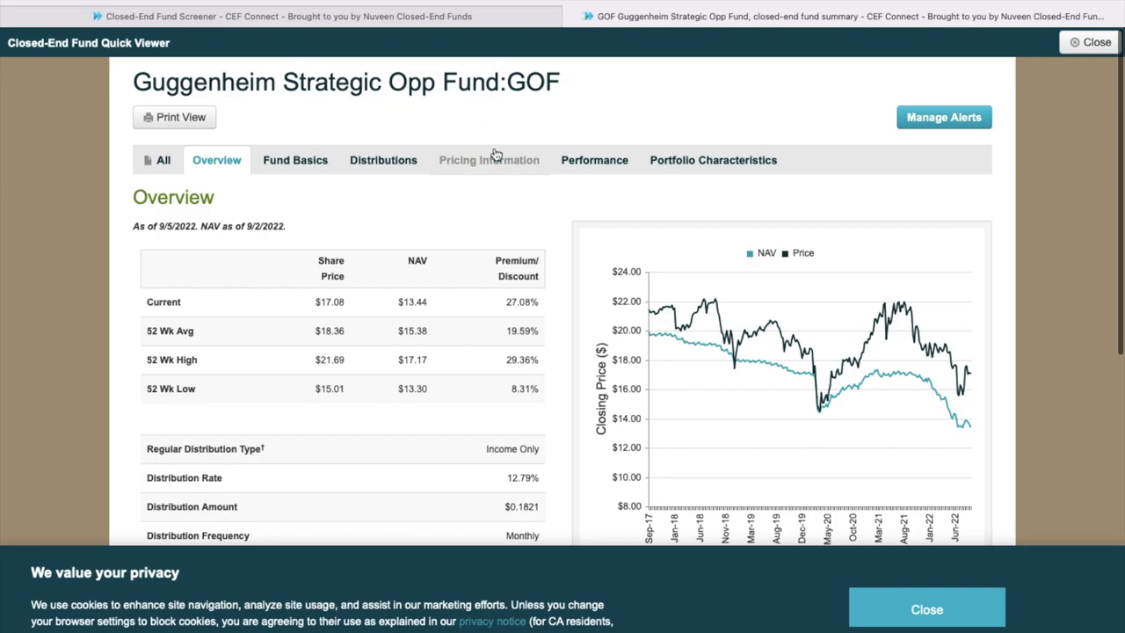
{"action": "scroll", "coordinate": [492, 176], "scroll_direction": "down", "scroll_amount": 1}
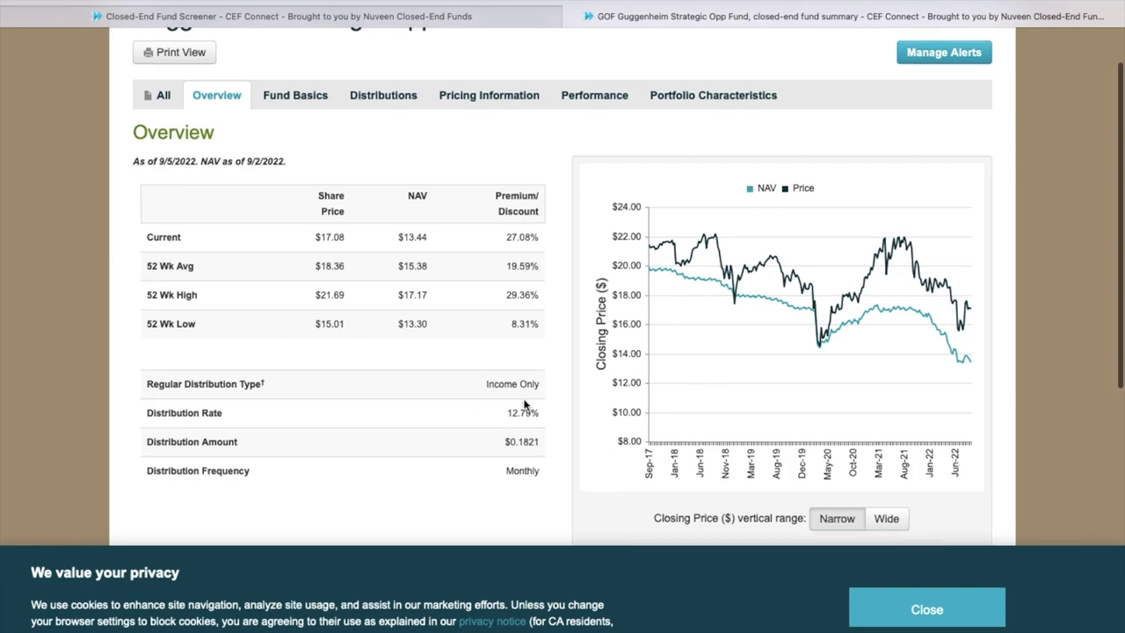
{"action": "scroll", "coordinate": [524, 404], "scroll_direction": "up", "scroll_amount": 1}
{"action": "scroll", "coordinate": [484, 422], "scroll_direction": "up", "scroll_amount": 1}
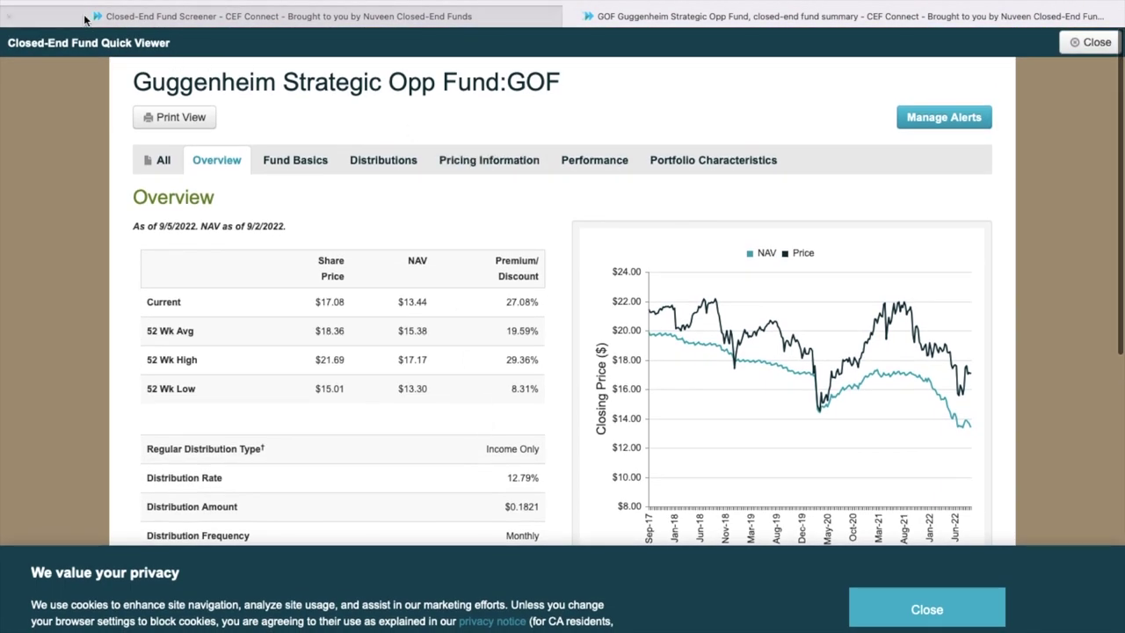
{"action": "left_click", "coordinate": [290, 16]}
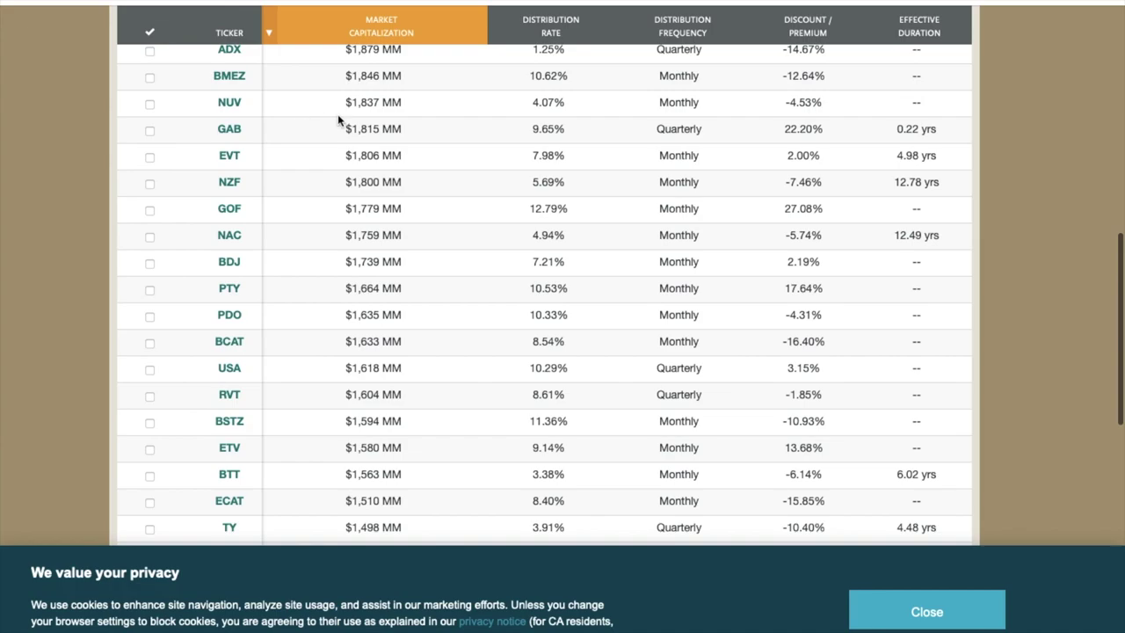
{"action": "scroll", "coordinate": [428, 152], "scroll_direction": "up", "scroll_amount": 5}
{"action": "scroll", "coordinate": [428, 152], "scroll_direction": "up", "scroll_amount": 2}
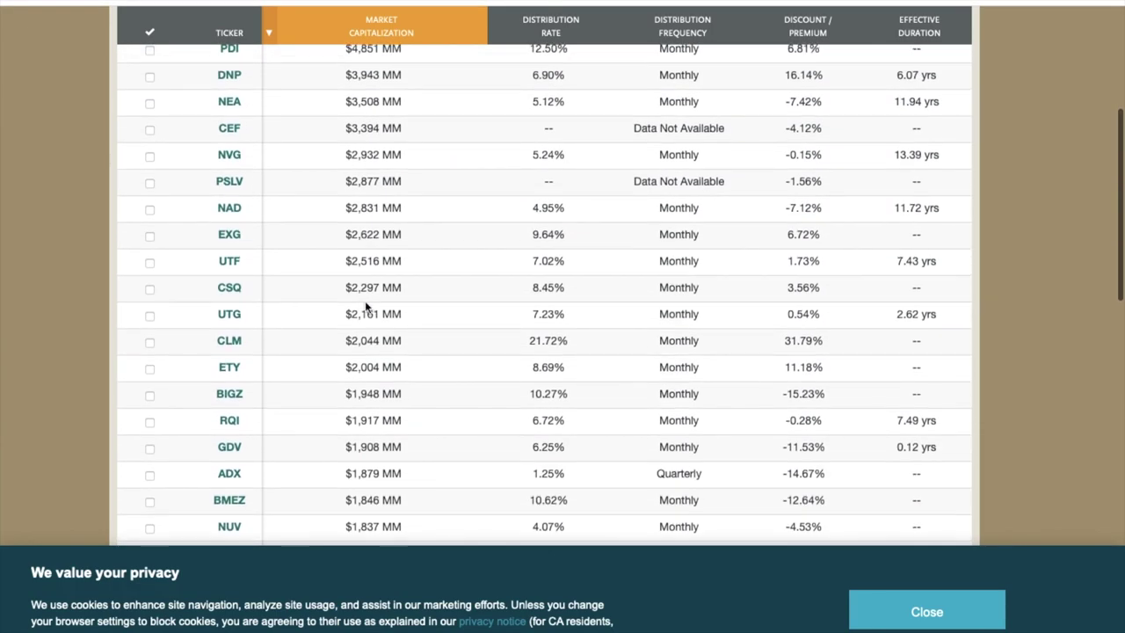
{"action": "scroll", "coordinate": [365, 300], "scroll_direction": "up", "scroll_amount": 3}
{"action": "scroll", "coordinate": [365, 300], "scroll_direction": "down", "scroll_amount": 3}
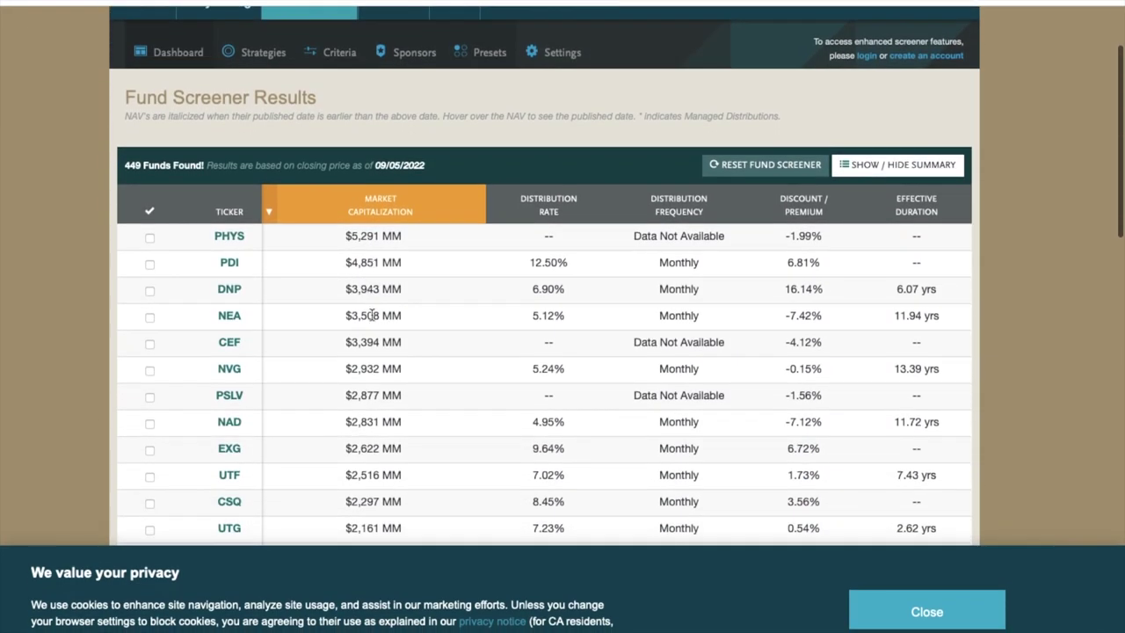
{"action": "scroll", "coordinate": [379, 508], "scroll_direction": "down", "scroll_amount": 2}
{"action": "scroll", "coordinate": [379, 508], "scroll_direction": "down", "scroll_amount": 2}
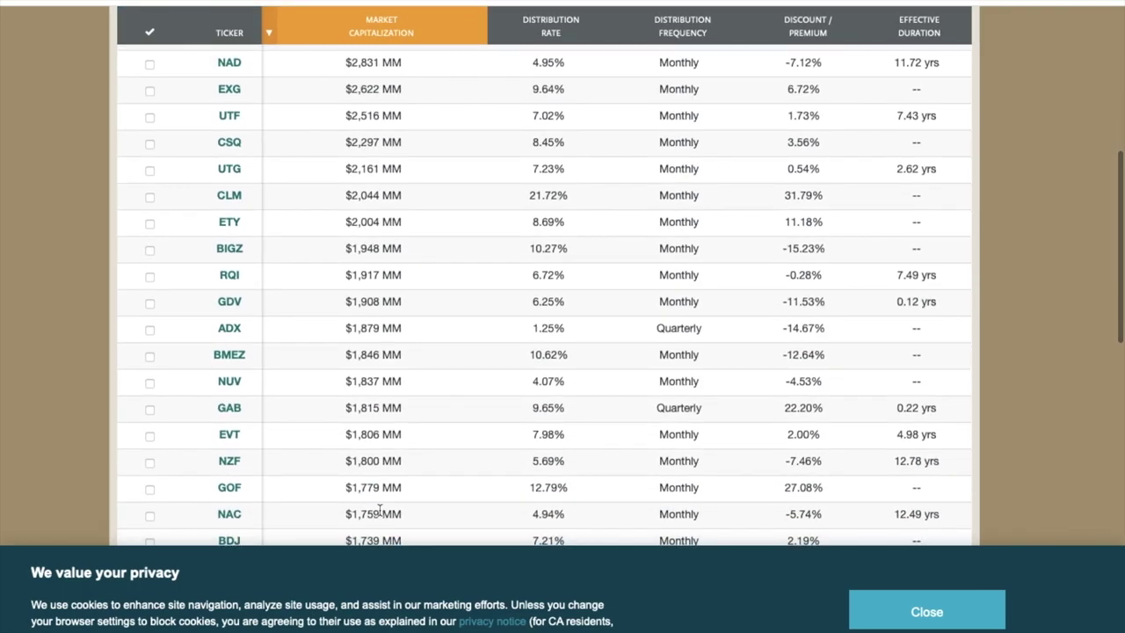
{"action": "scroll", "coordinate": [362, 371], "scroll_direction": "down", "scroll_amount": 5}
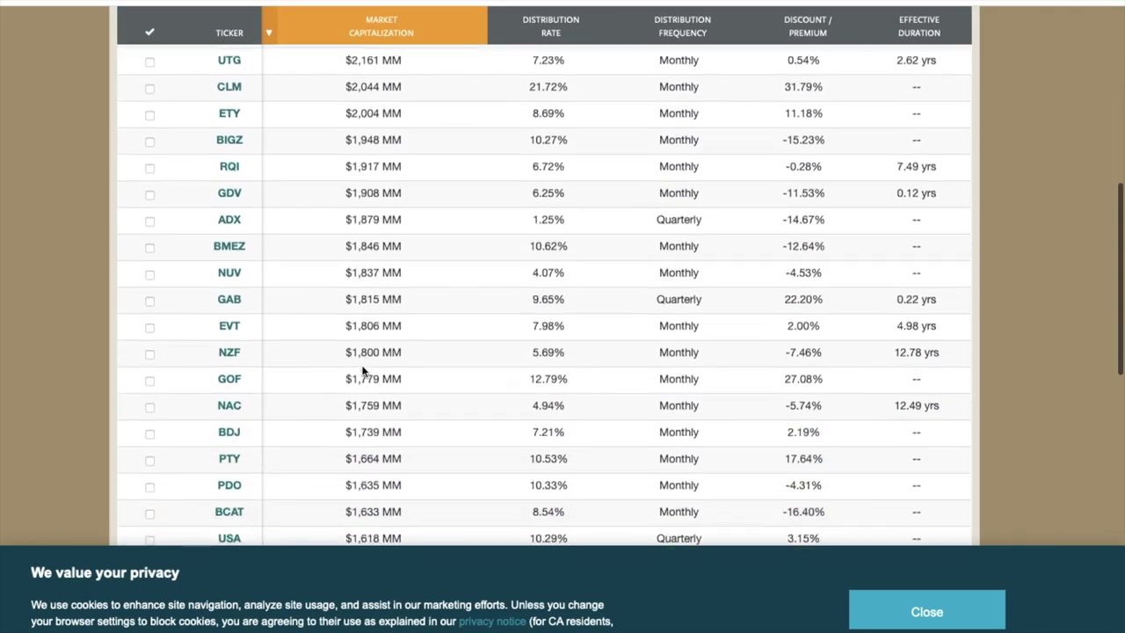
{"action": "scroll", "coordinate": [362, 371], "scroll_direction": "down", "scroll_amount": 3}
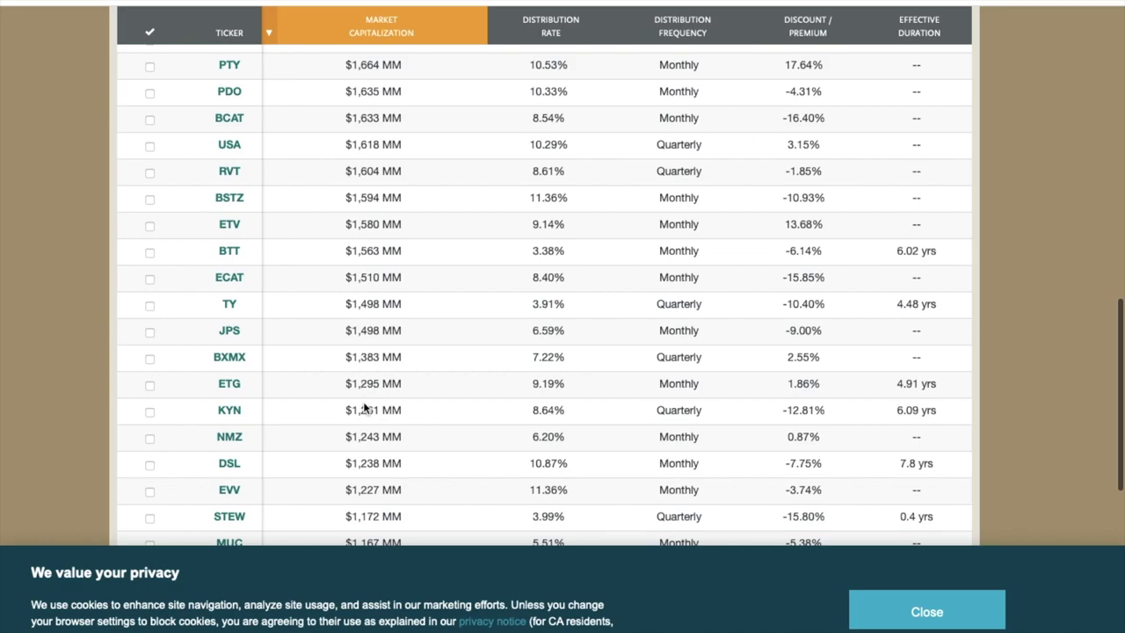
{"action": "scroll", "coordinate": [372, 459], "scroll_direction": "down", "scroll_amount": 4}
{"action": "scroll", "coordinate": [368, 458], "scroll_direction": "down", "scroll_amount": 1}
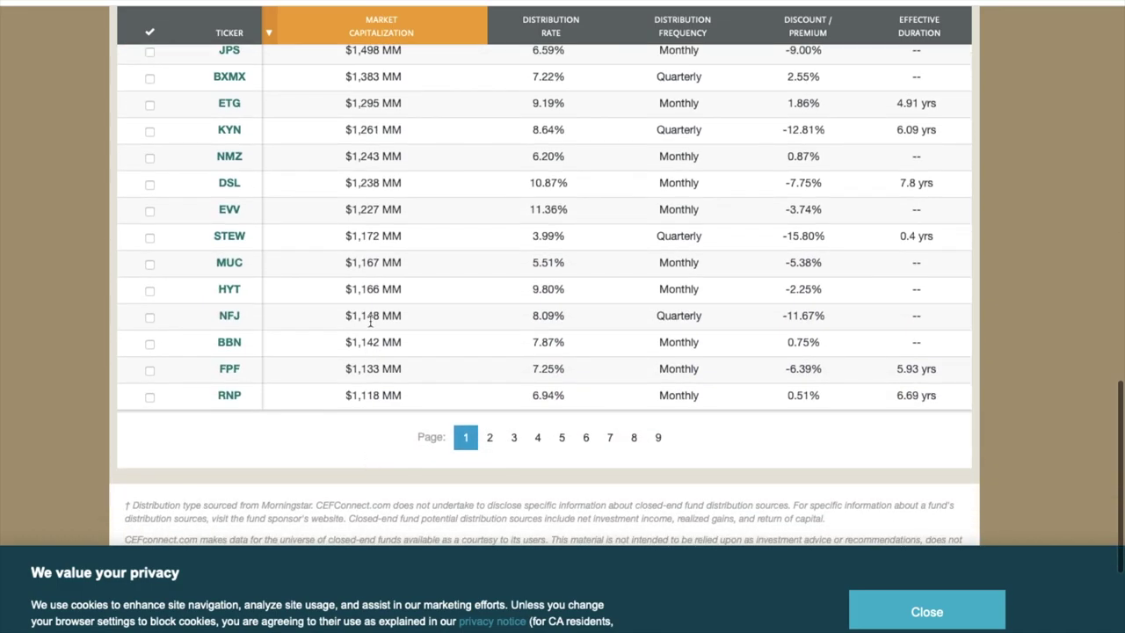
{"action": "scroll", "coordinate": [377, 234], "scroll_direction": "up", "scroll_amount": 2}
{"action": "scroll", "coordinate": [377, 234], "scroll_direction": "up", "scroll_amount": 5}
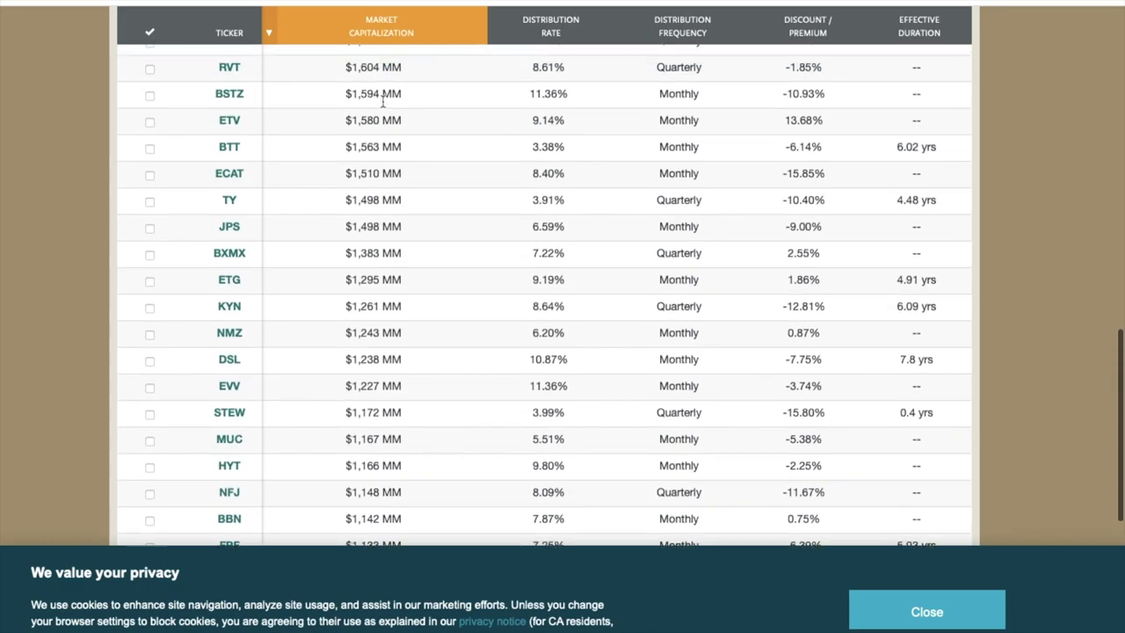
{"action": "scroll", "coordinate": [383, 105], "scroll_direction": "up", "scroll_amount": 6}
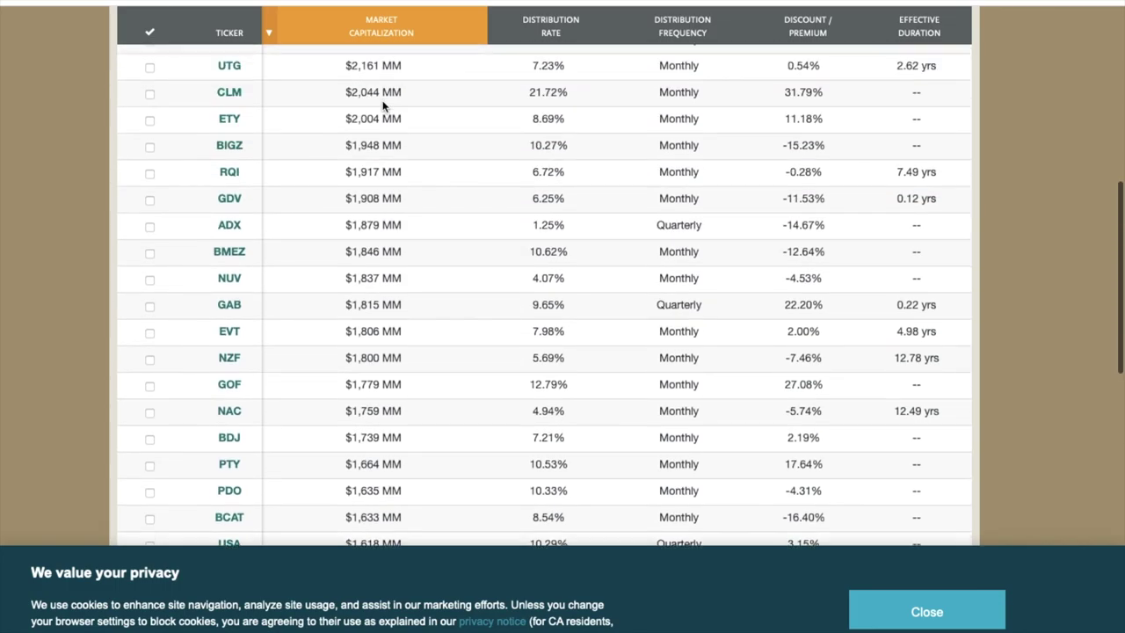
{"action": "scroll", "coordinate": [384, 103], "scroll_direction": "up", "scroll_amount": 6}
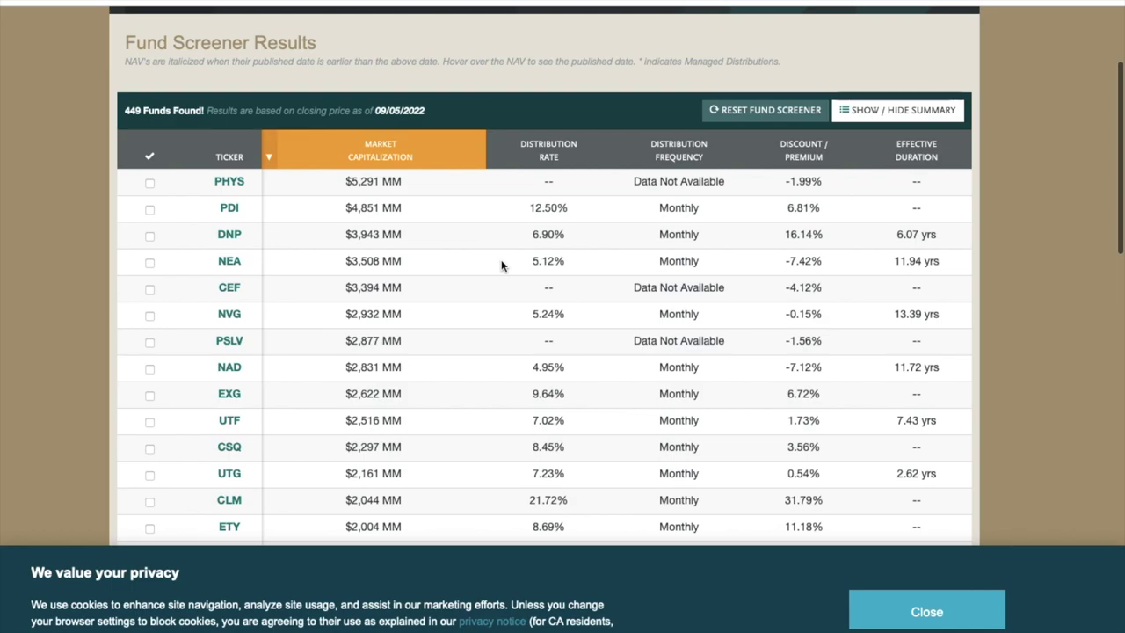
{"action": "scroll", "coordinate": [501, 265], "scroll_direction": "up", "scroll_amount": 1}
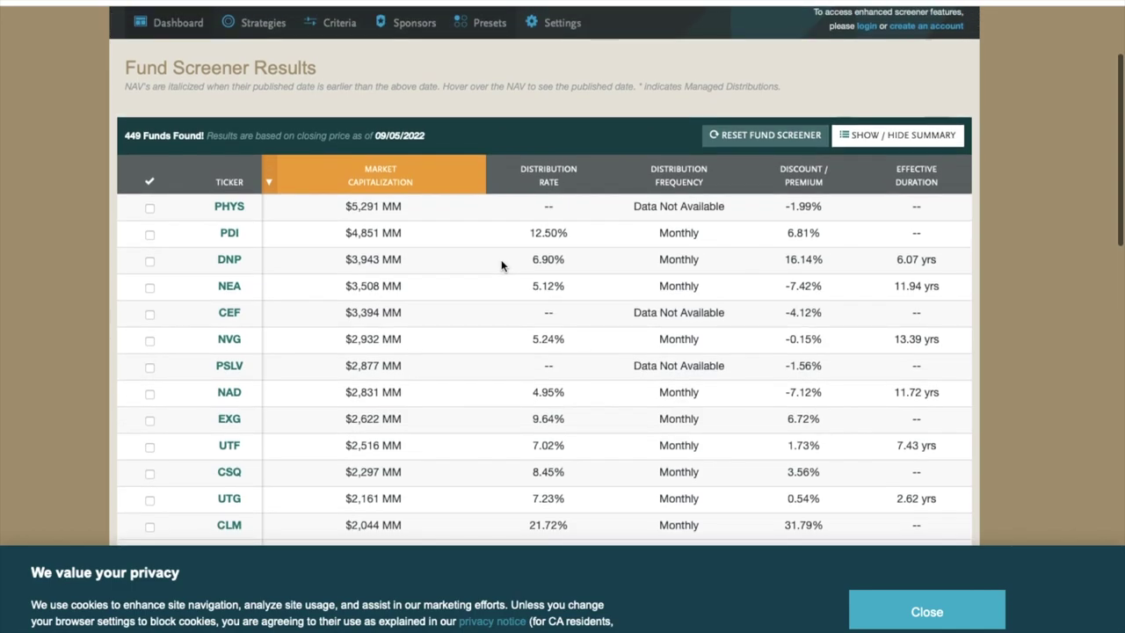
{"action": "scroll", "coordinate": [698, 236], "scroll_direction": "down", "scroll_amount": 1}
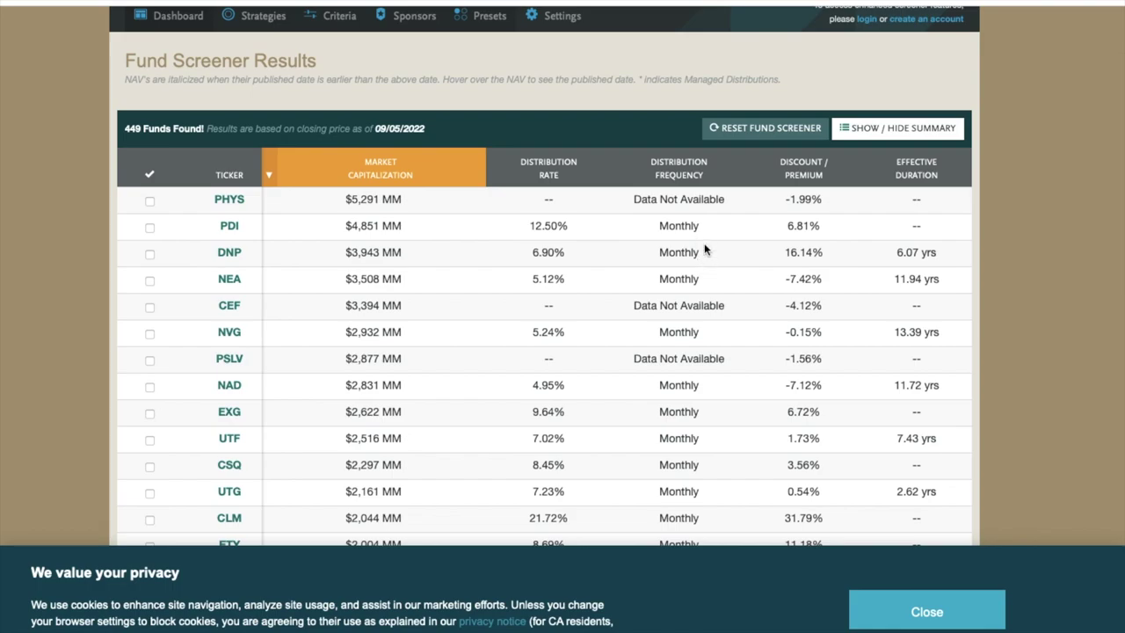
{"action": "scroll", "coordinate": [703, 255], "scroll_direction": "up", "scroll_amount": 1}
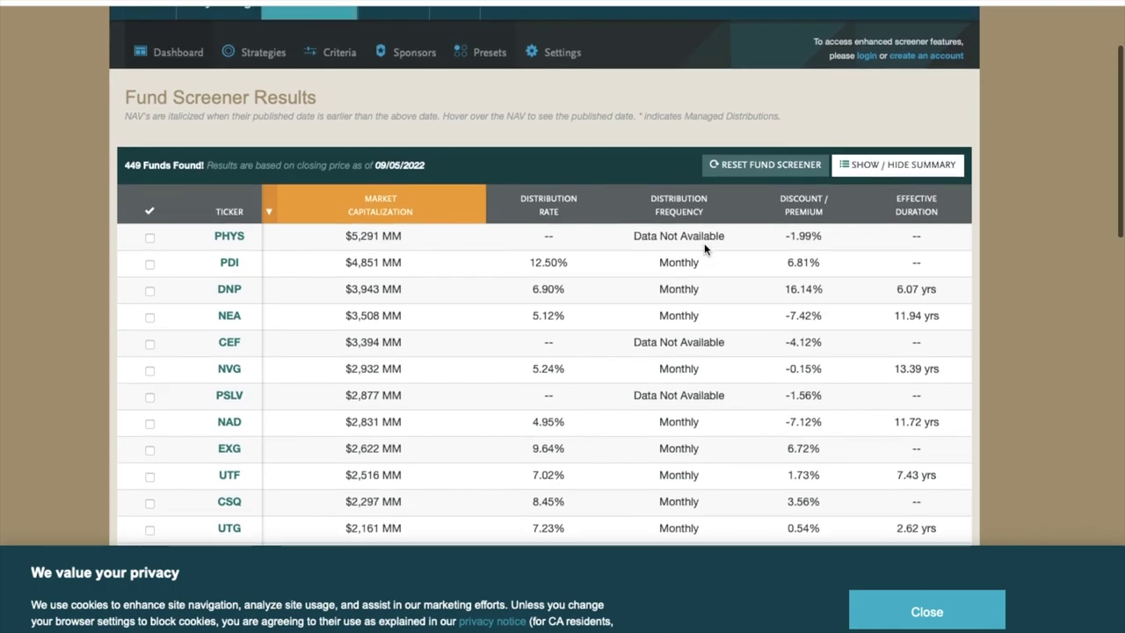
Open PDI's summary to its calendar-year total returns: YTD price -9.45%, 2019 22.83%
{"action": "left_click", "coordinate": [230, 263]}
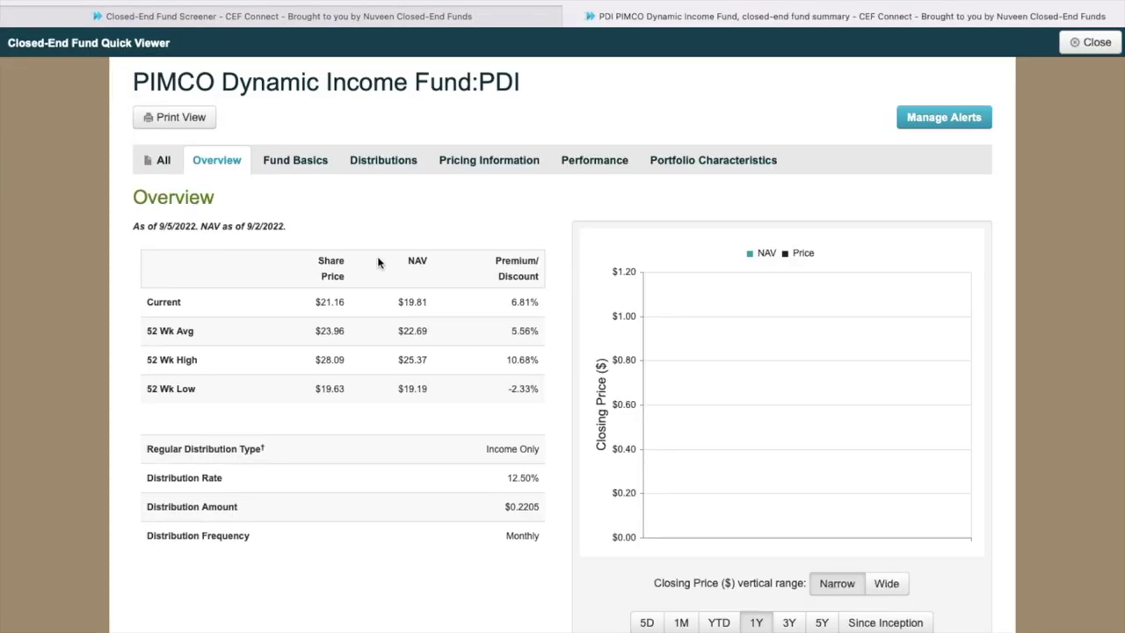
{"action": "left_click", "coordinate": [595, 163]}
{"action": "scroll", "coordinate": [635, 296], "scroll_direction": "down", "scroll_amount": 1}
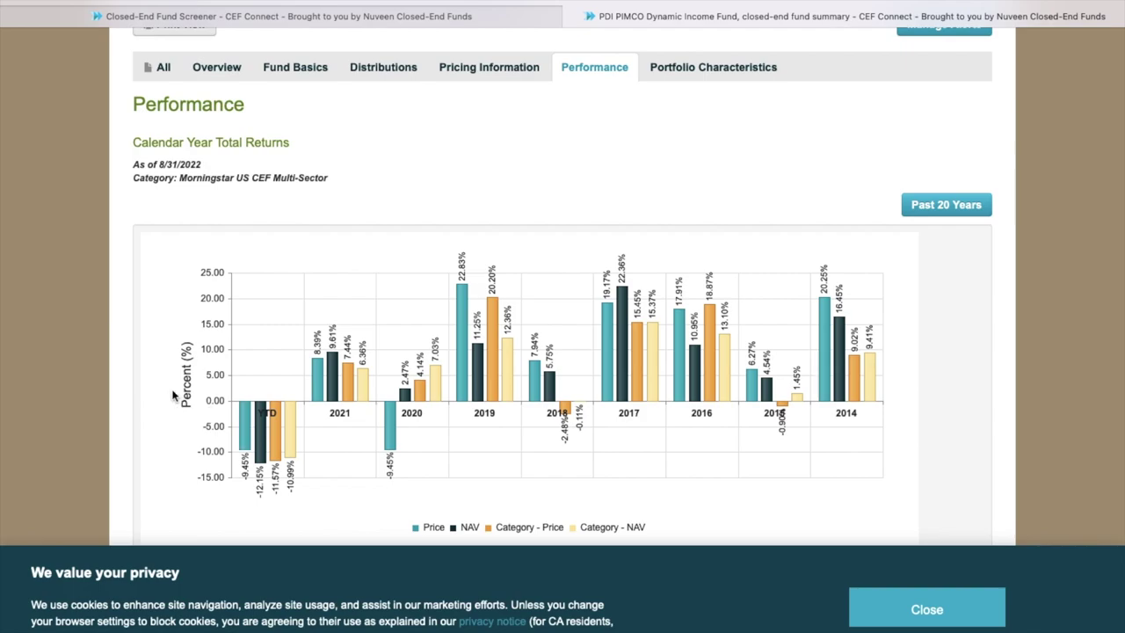
{"action": "scroll", "coordinate": [446, 397], "scroll_direction": "down", "scroll_amount": 4}
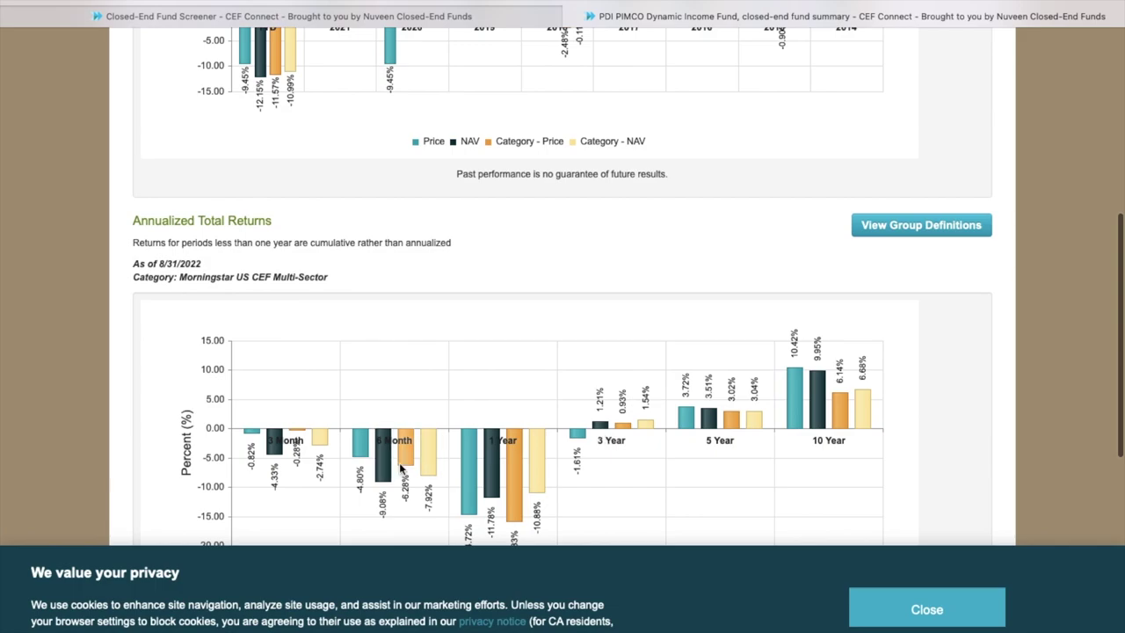
{"action": "scroll", "coordinate": [399, 467], "scroll_direction": "down", "scroll_amount": 1}
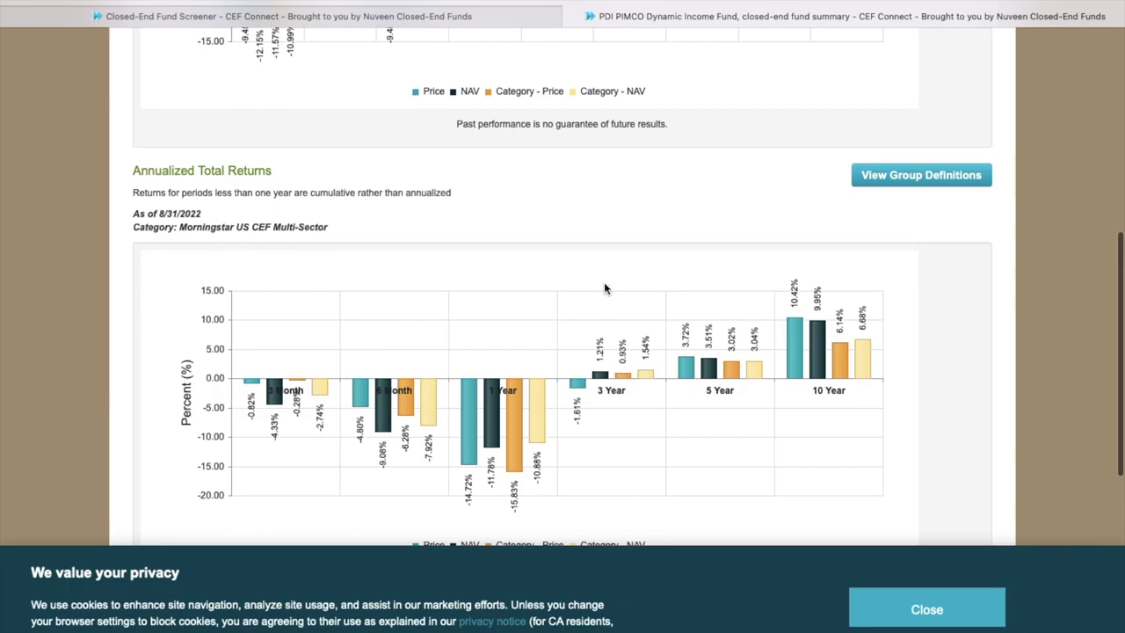
{"action": "scroll", "coordinate": [605, 288], "scroll_direction": "up", "scroll_amount": 1}
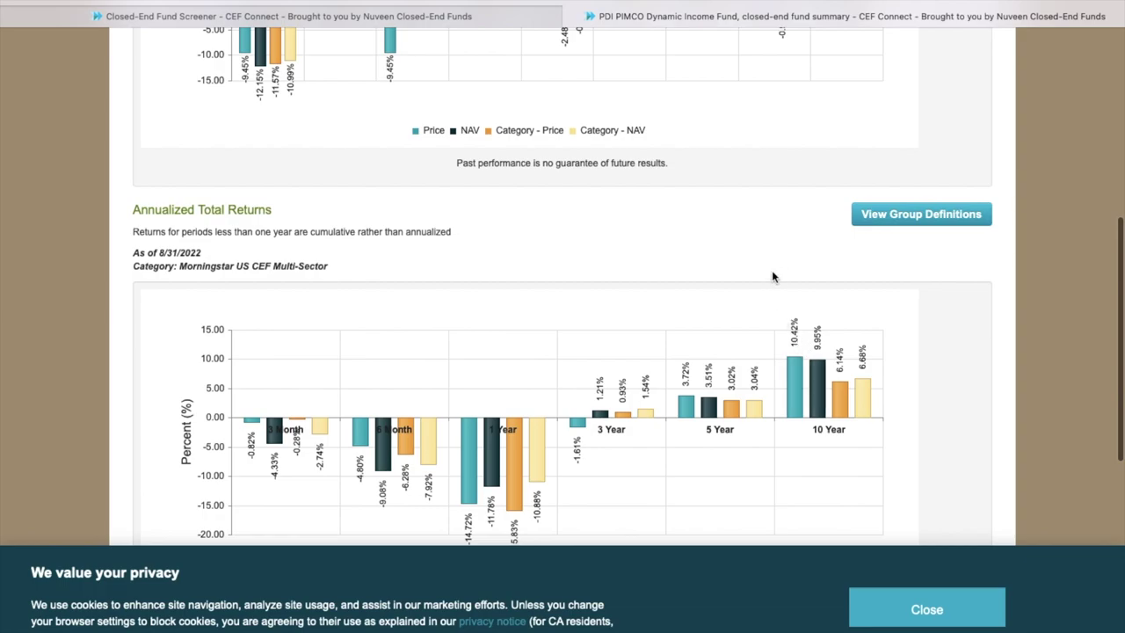
{"action": "scroll", "coordinate": [771, 274], "scroll_direction": "up", "scroll_amount": 3}
{"action": "scroll", "coordinate": [771, 275], "scroll_direction": "up", "scroll_amount": 4}
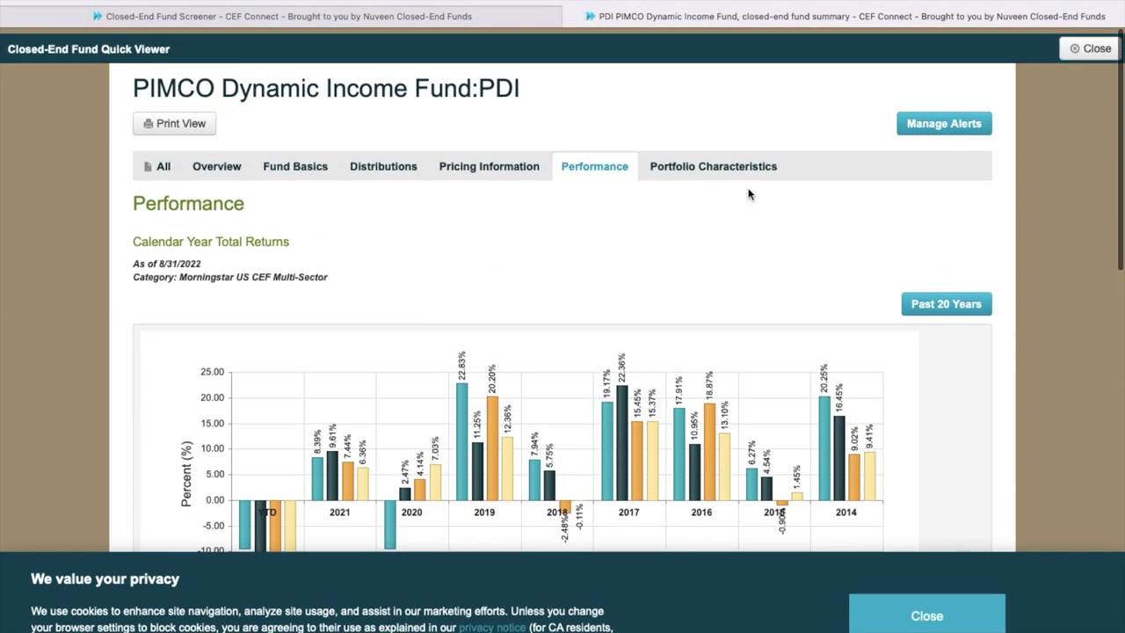